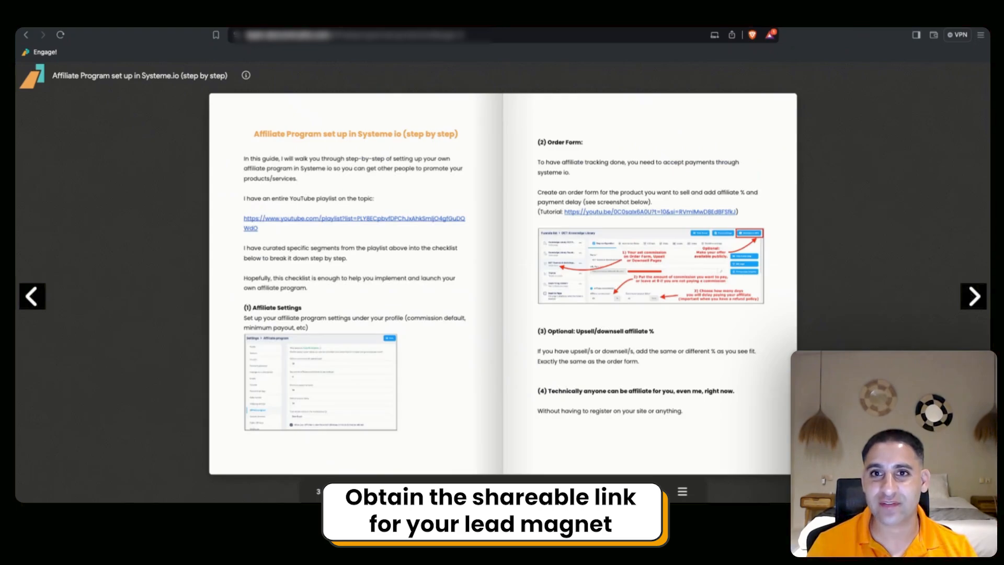
Return to the start of the affiliate program guide and copy its shareable web address
click(31, 297)
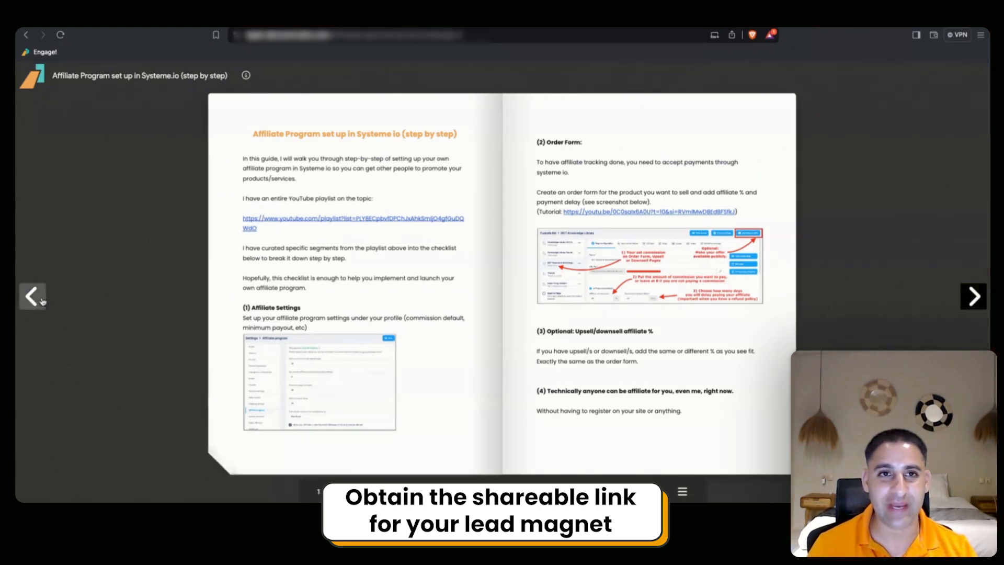
drag(434, 35, 244, 35)
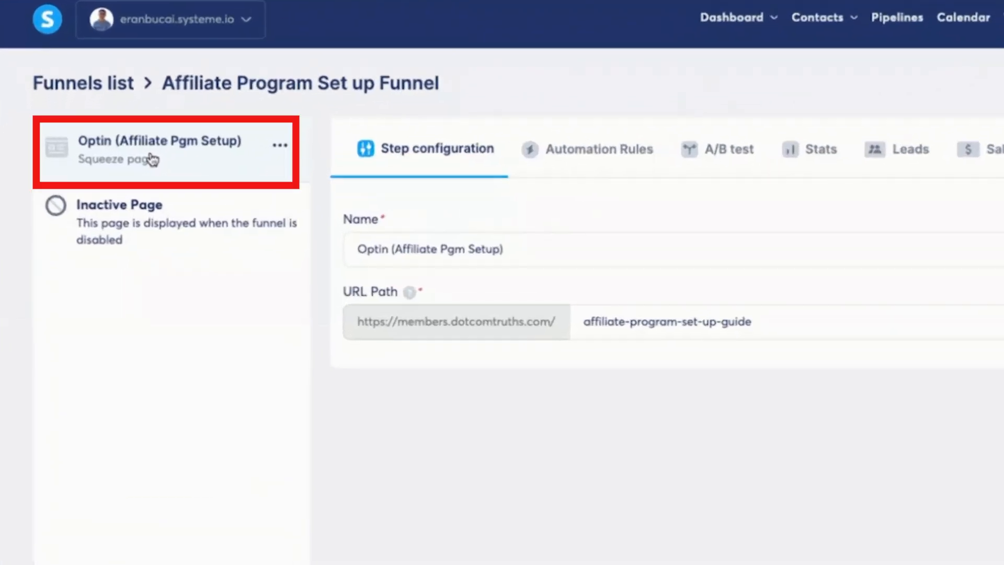
Add a Send email action to the "Funnel step form subscribed" automation rule of the Optin (Affiliate Pgm Setup) step
click(602, 153)
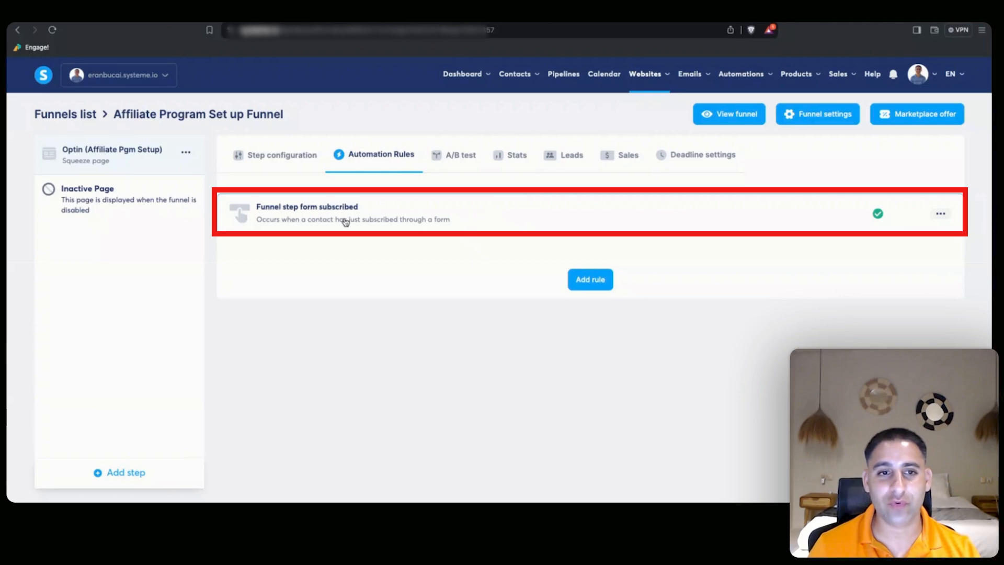
click(537, 215)
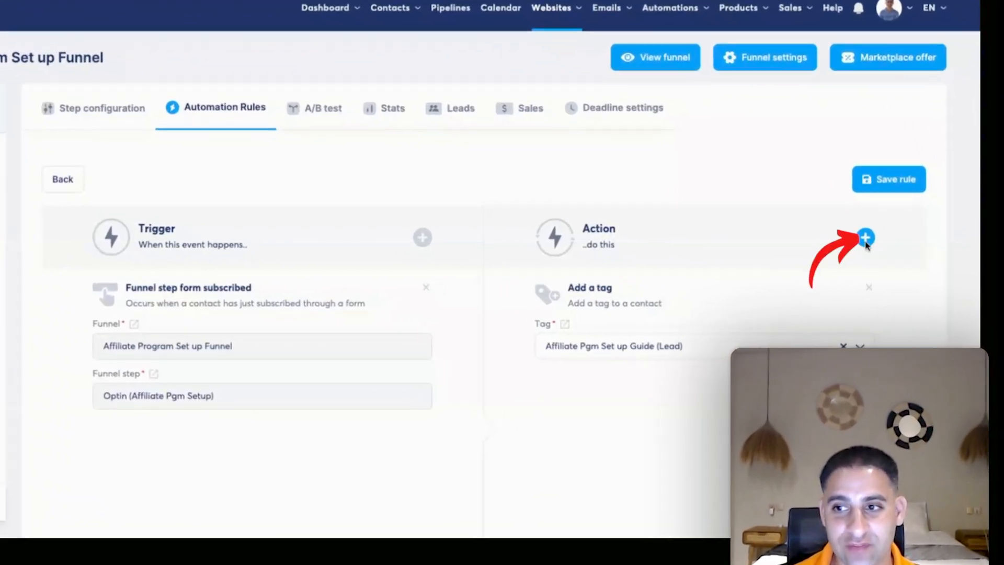
click(866, 239)
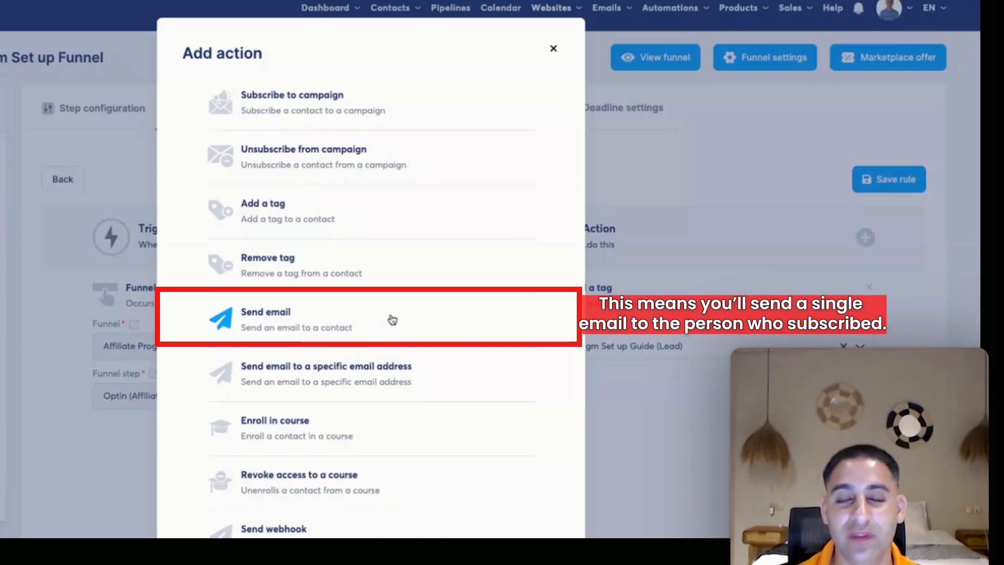
scroll(393, 319, down, 1)
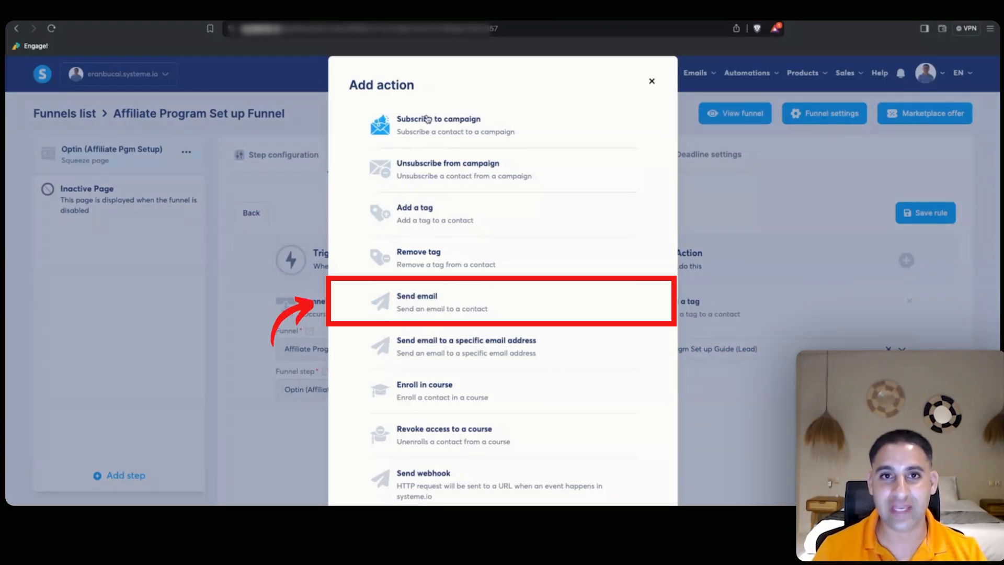
click(521, 302)
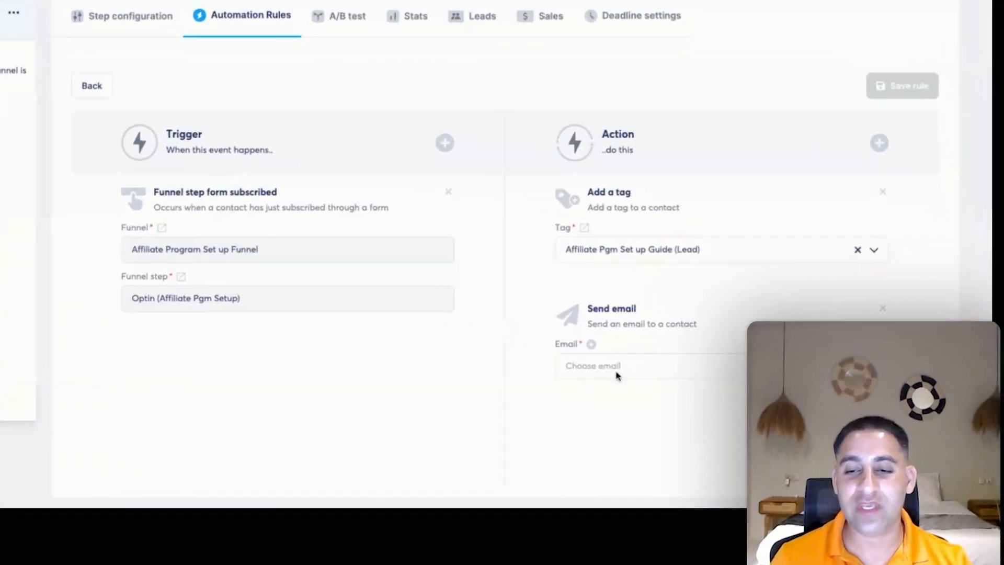
click(584, 361)
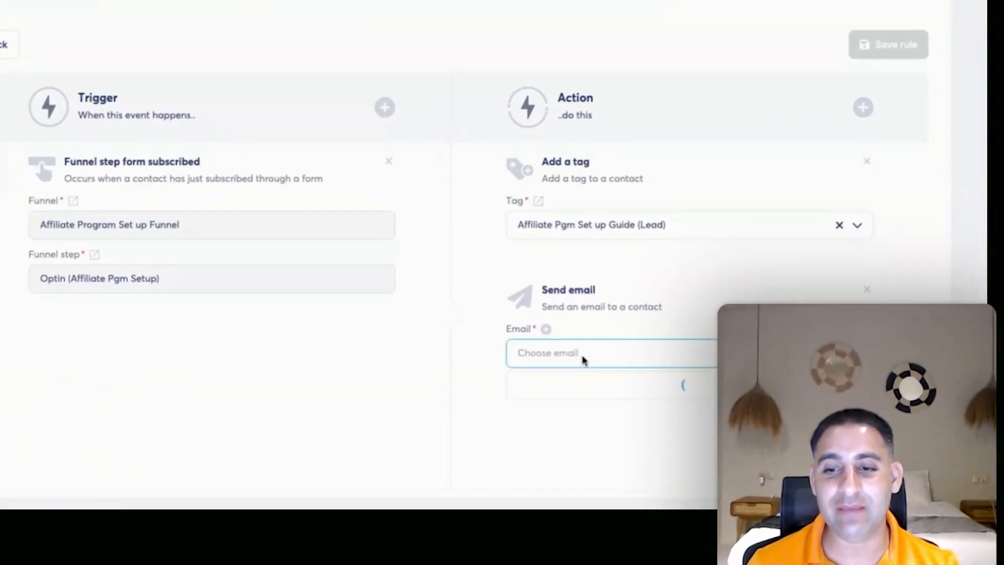
scroll(616, 249, down, 3)
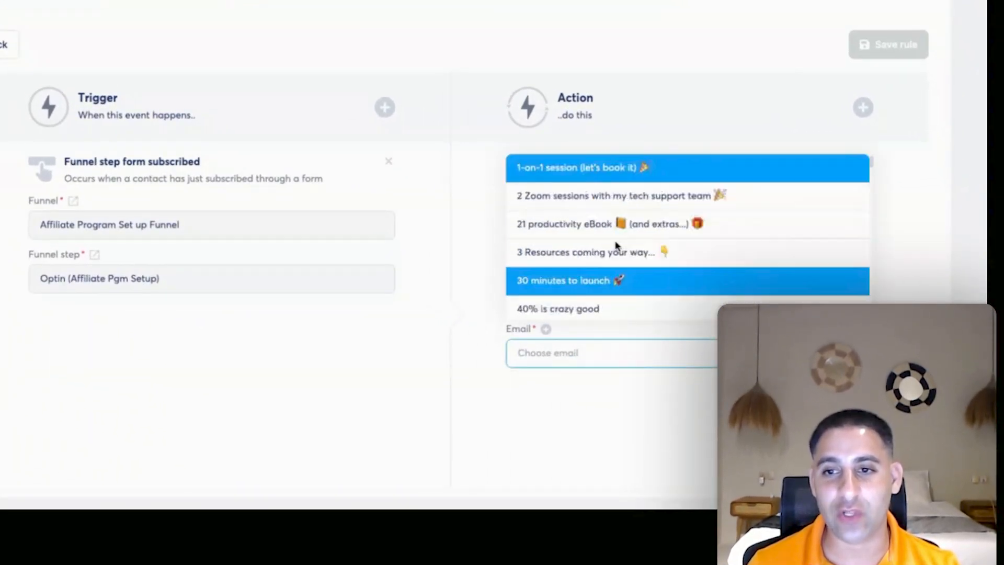
scroll(616, 246, up, 3)
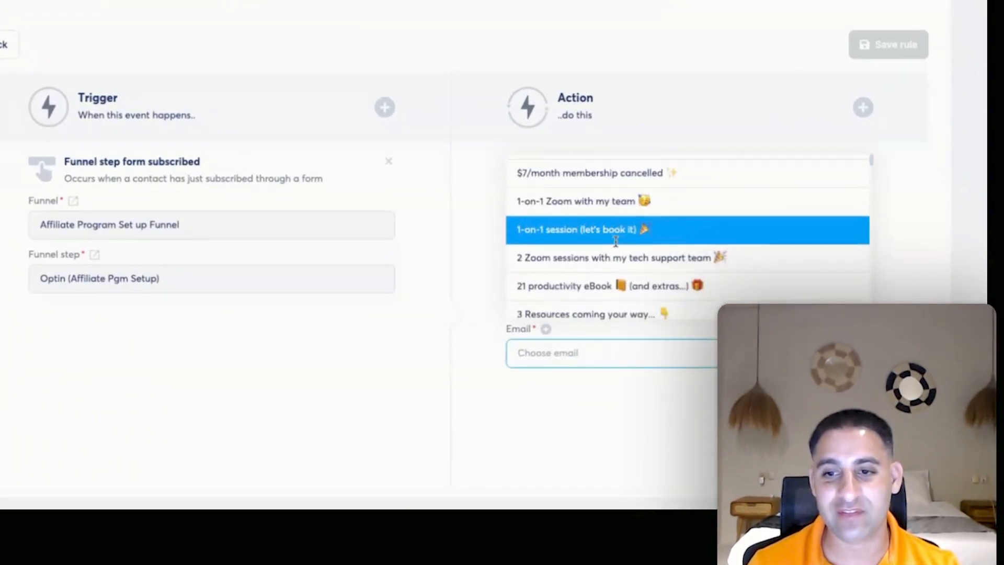
click(515, 427)
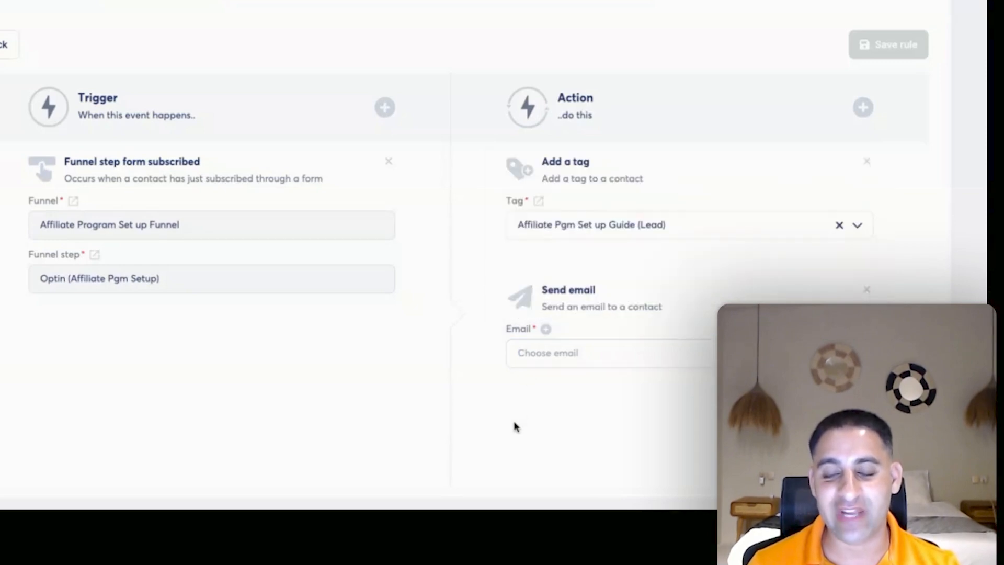
Create a new email for the Send email action with the subject "Your Guide is Here 🎉 (Affiliate Program Set Up Guide)"
click(548, 329)
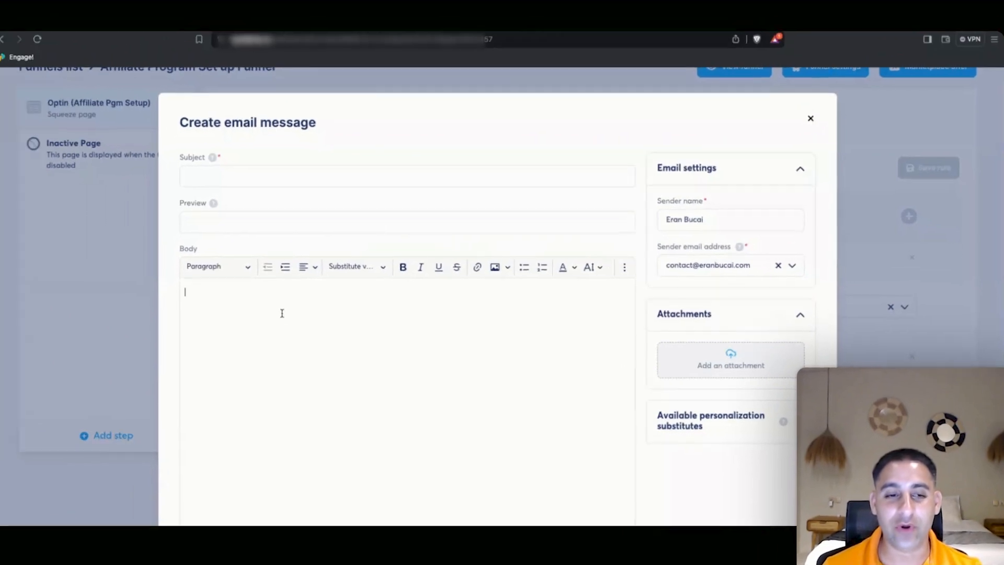
click(282, 313)
scroll(282, 313, down, 1)
scroll(282, 314, up, 1)
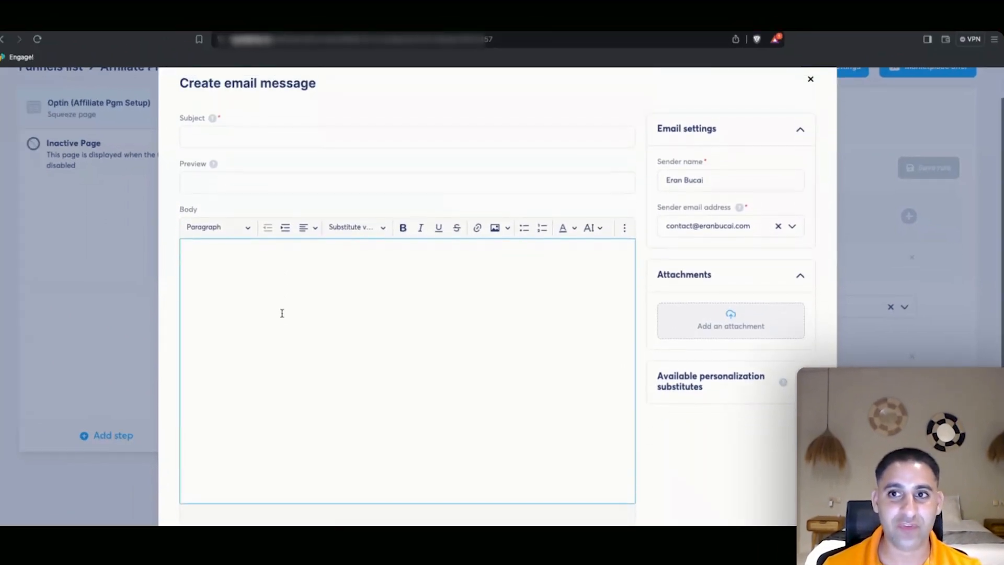
click(238, 138)
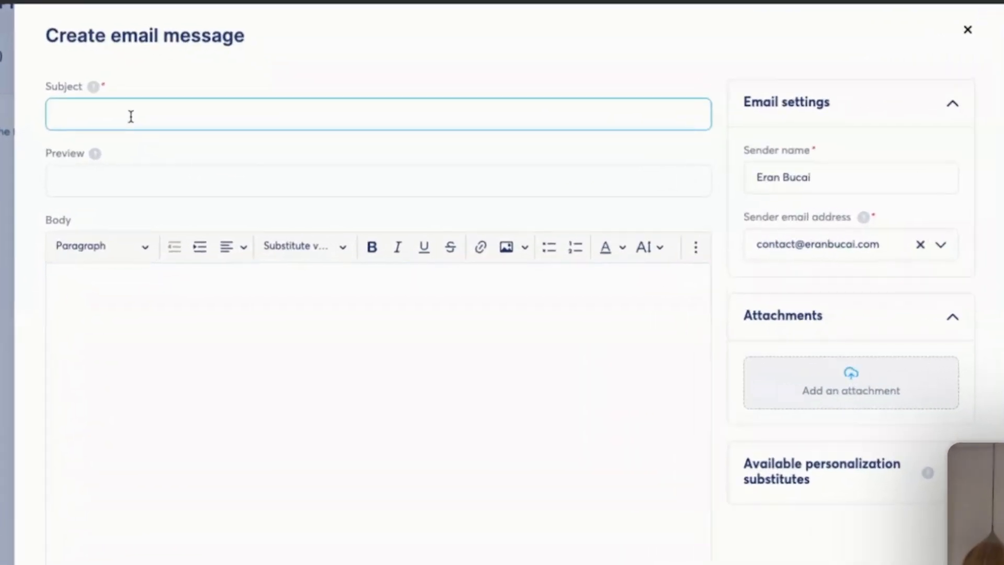
text(Your Guide is Here)
text(🎉)
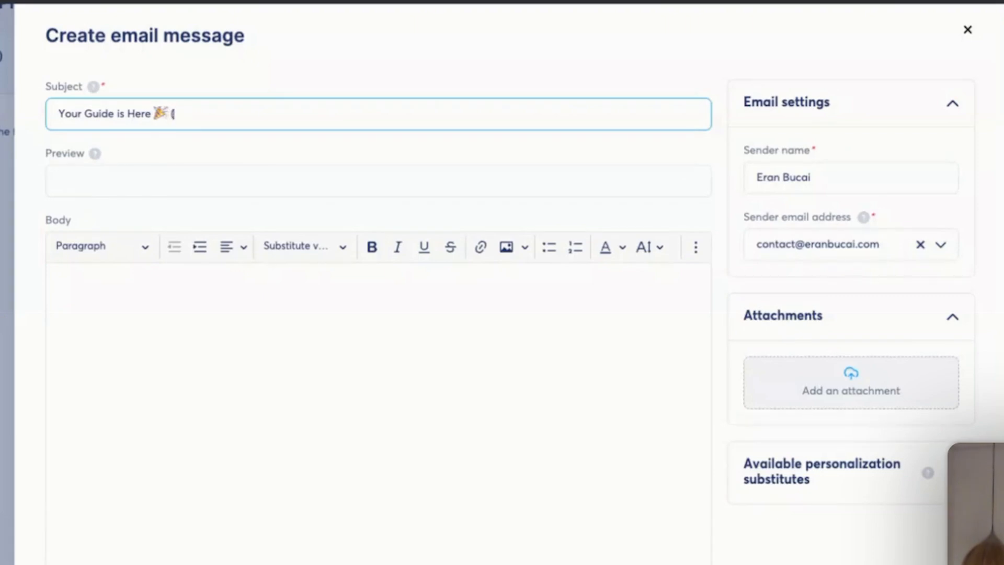
text( (Affiliate Progr)
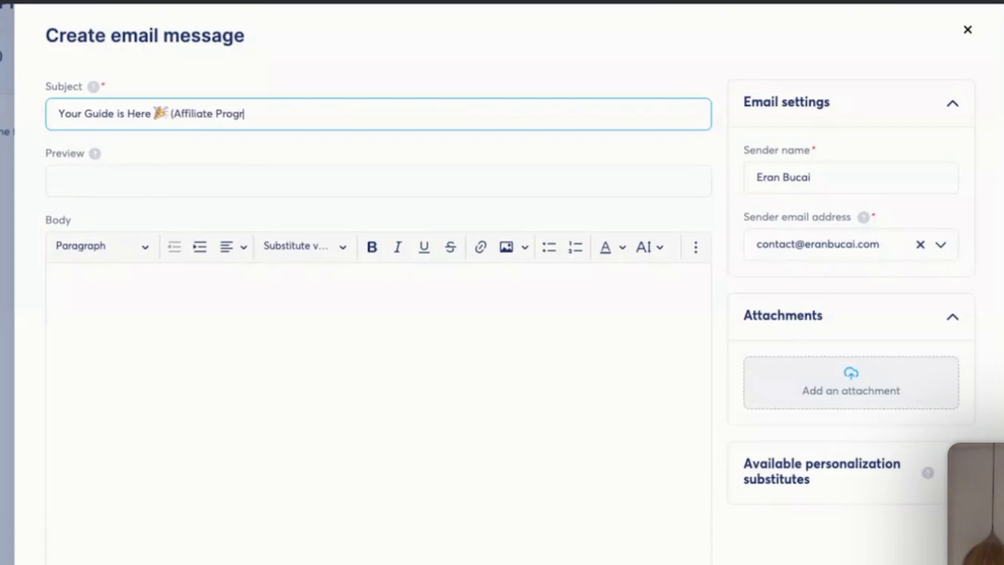
text(am Set Up Guide)
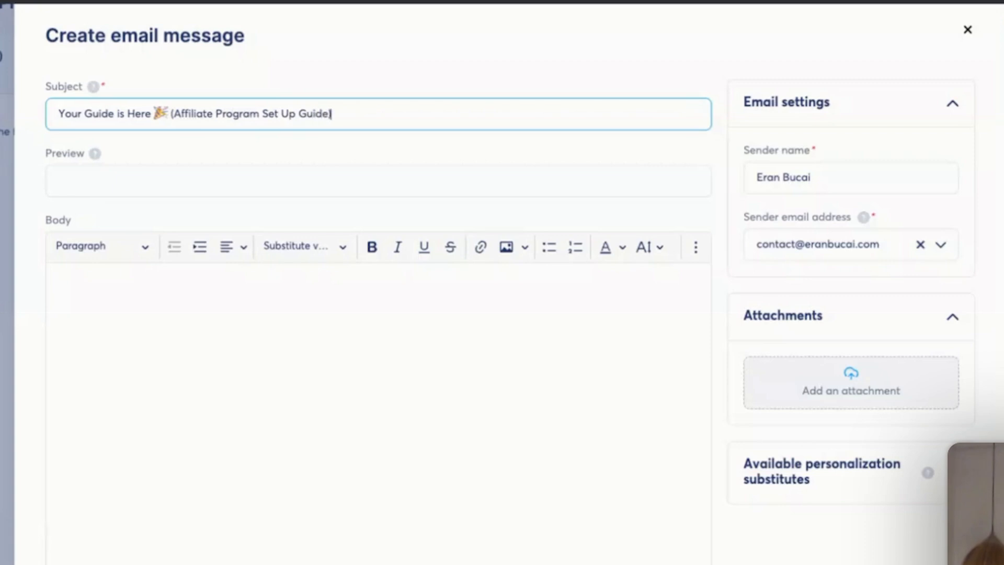
drag(169, 114, 385, 112)
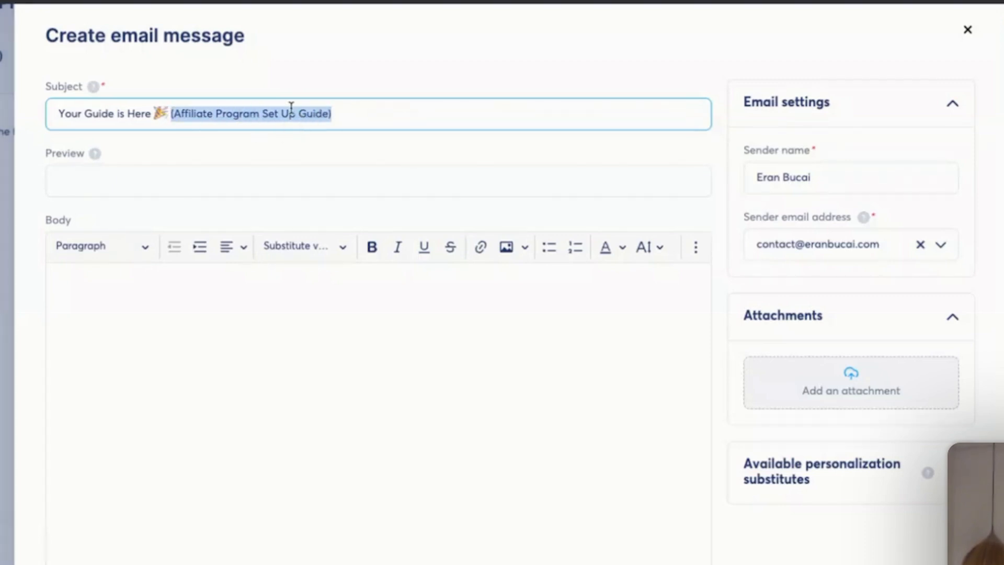
click(171, 115)
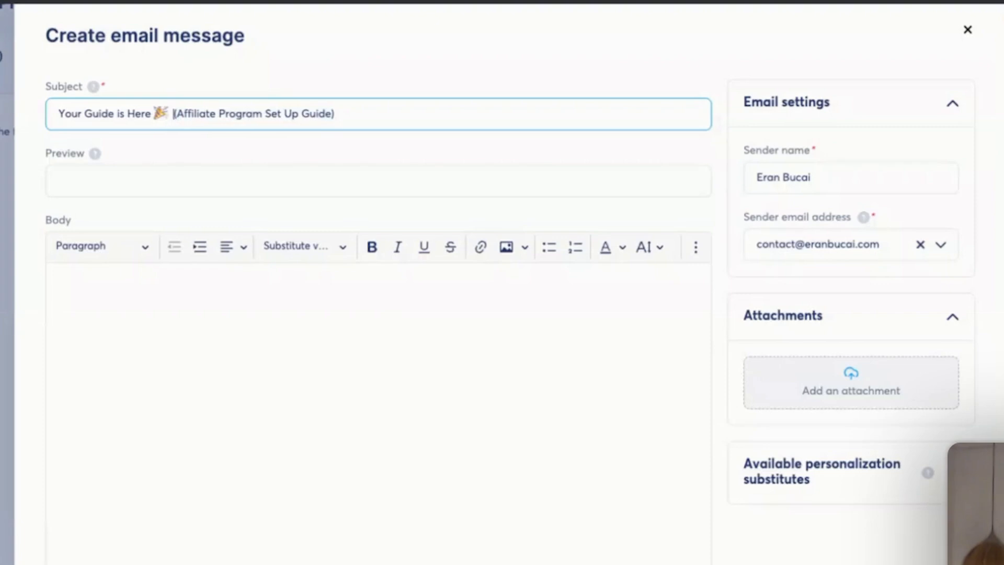
Start the email body with the greeting "Hey there" followed by the first name substitute value
click(145, 296)
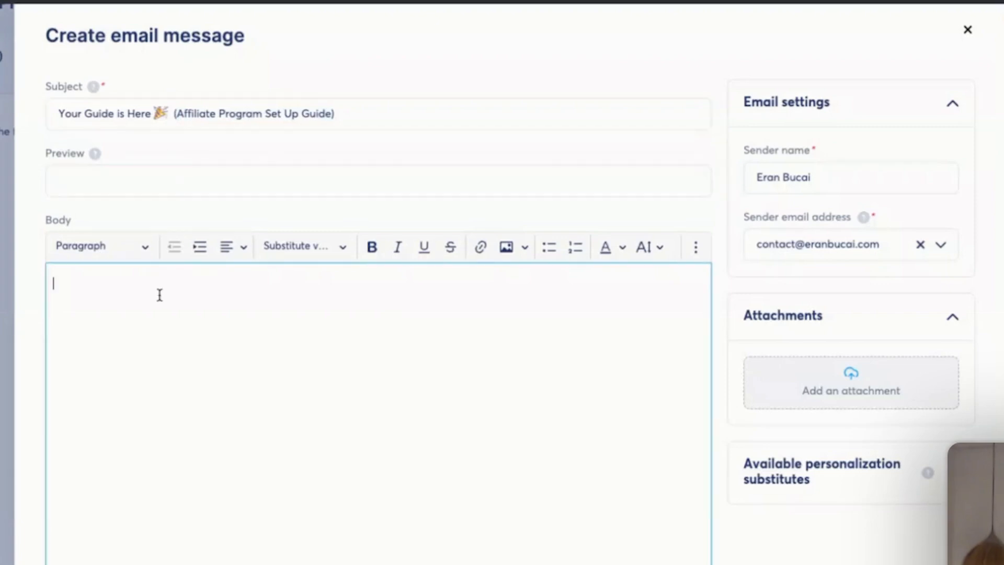
text(Hey there)
click(333, 250)
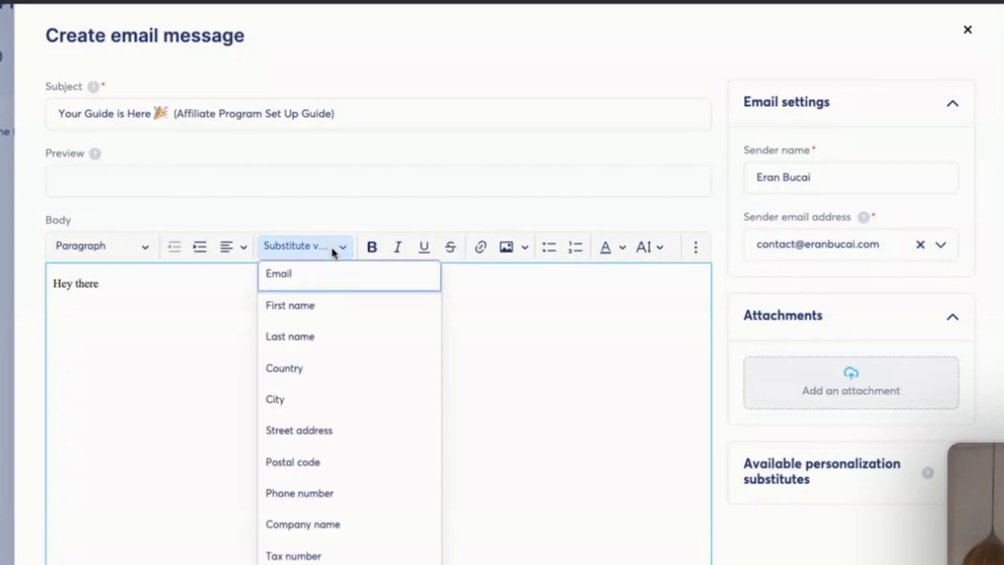
click(307, 306)
scroll(257, 301, down, 1)
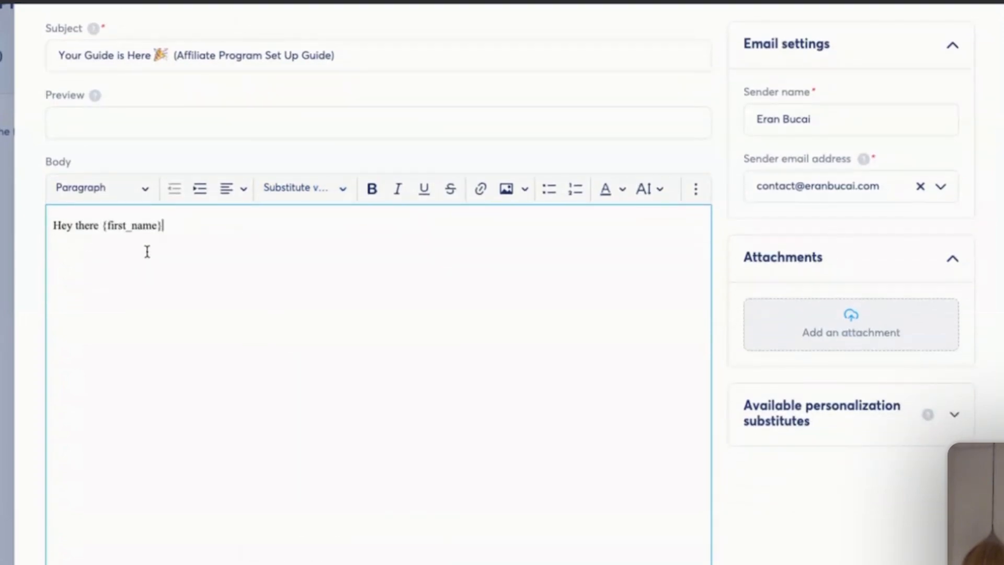
drag(103, 227, 163, 227)
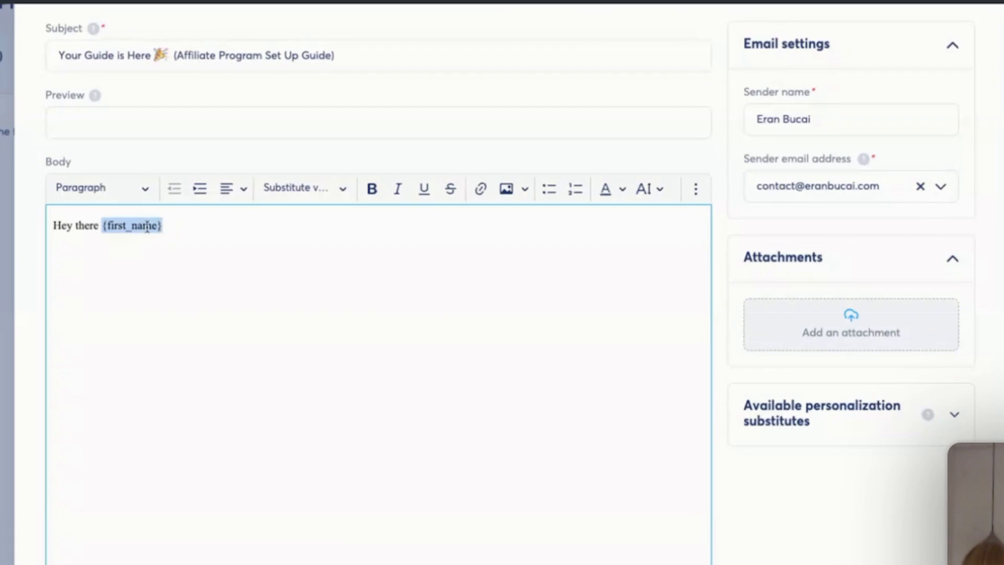
Write "Thanks for requesting the free guide to help you set up an affiliate program in systeme io." and begin "Here is the link"
click(185, 226)
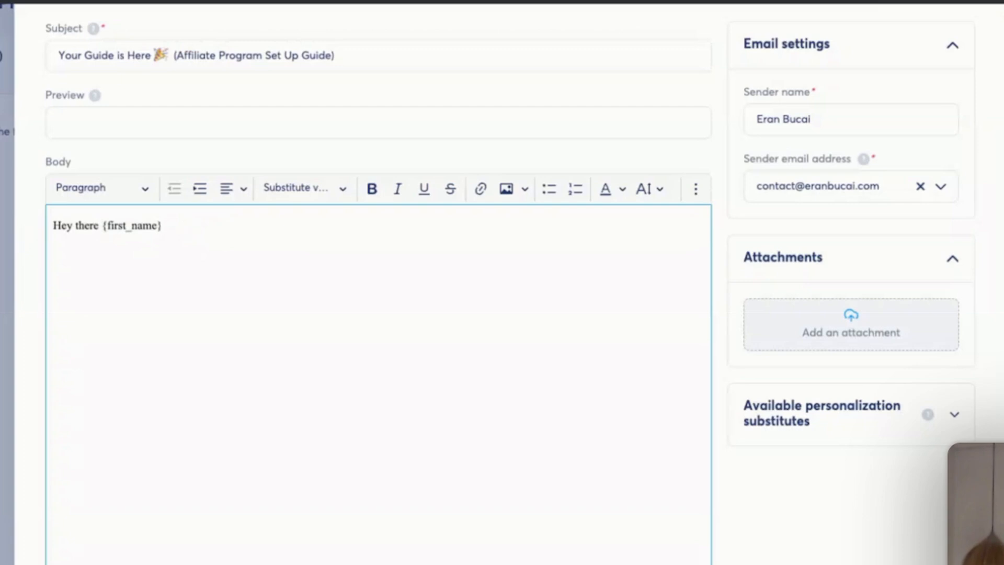
text(Thanks for reques)
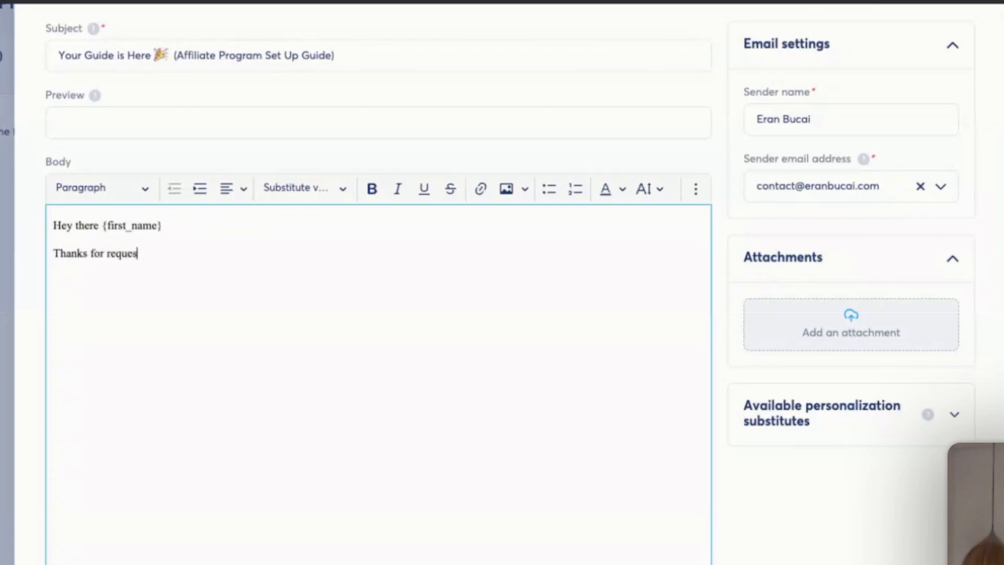
text(ting the free guide t)
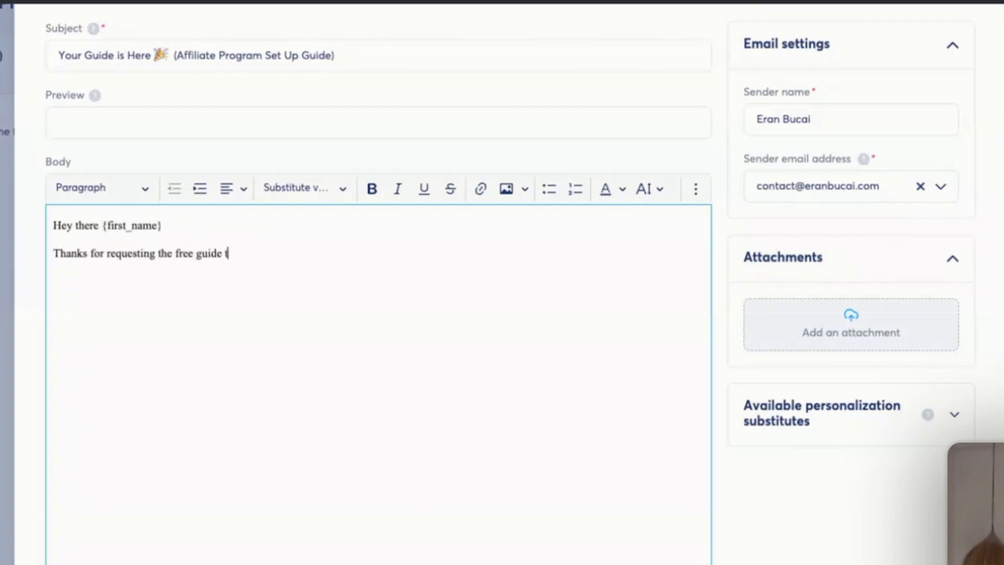
text(o help you set up an af)
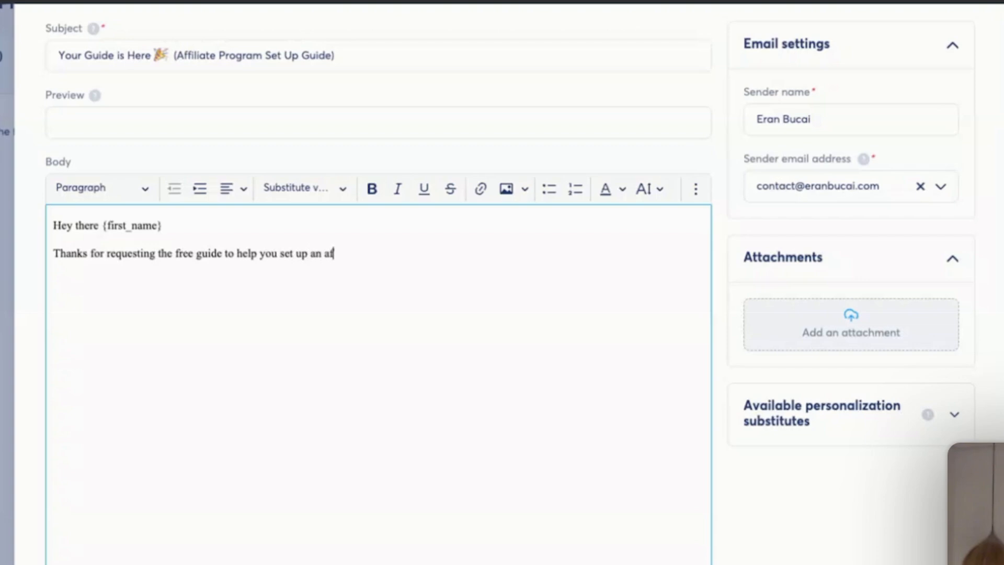
text(filiate program in syst)
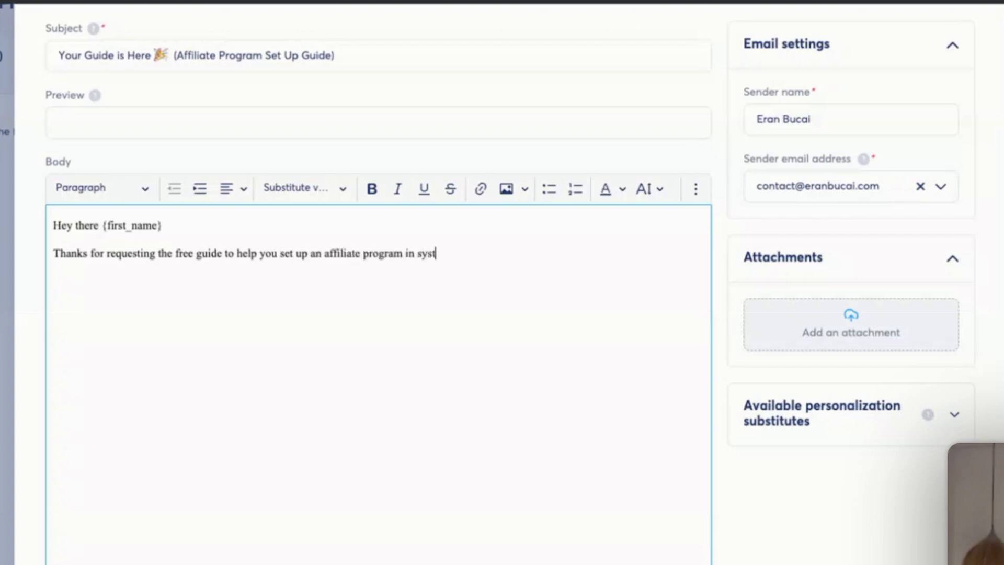
text(eme io. Here is the link)
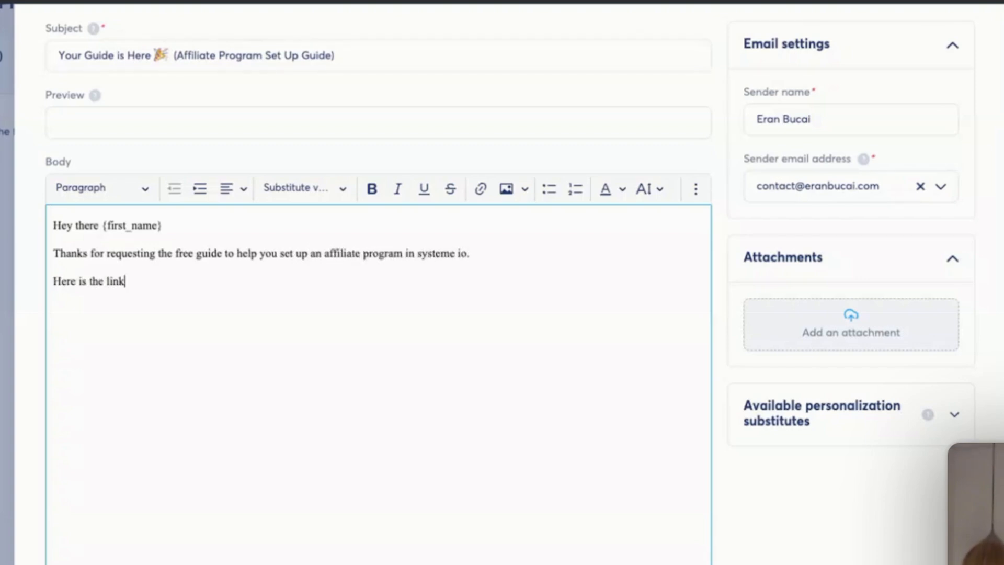
Complete the line as "Here is the link to the guide:" and paste the copied guide link beneath it
text( to the guide:)
key(Return)
key(ctrl+v)
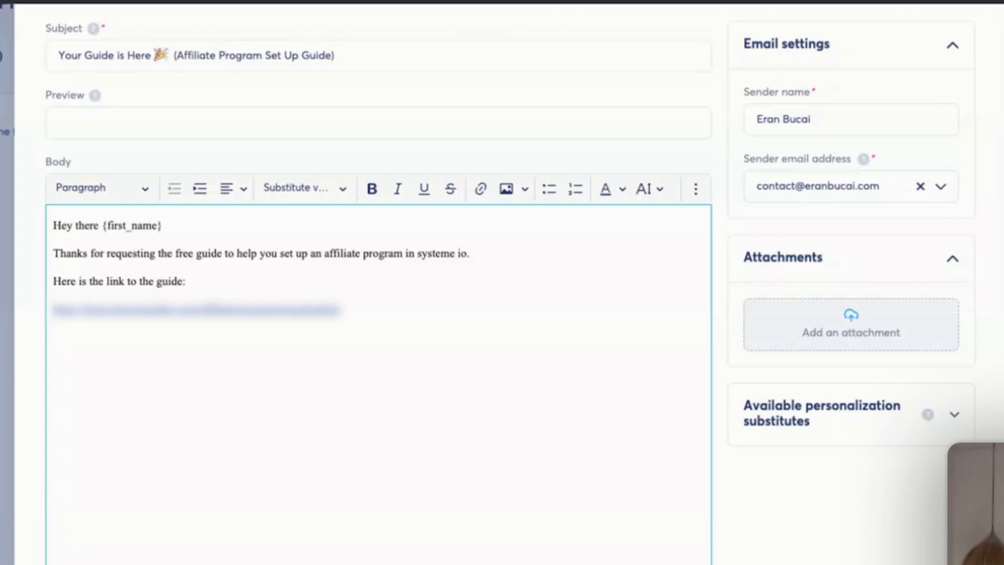
Below the link, write "Please go ahead and go through it and let me know if you have any questions."
text(Please go ahead and go throug)
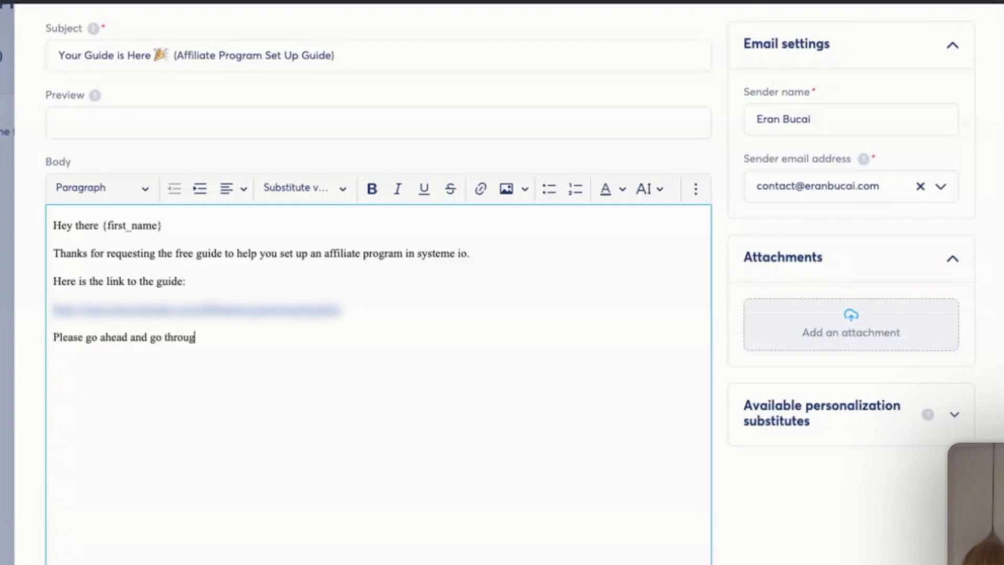
text(h it and let me know if you ha)
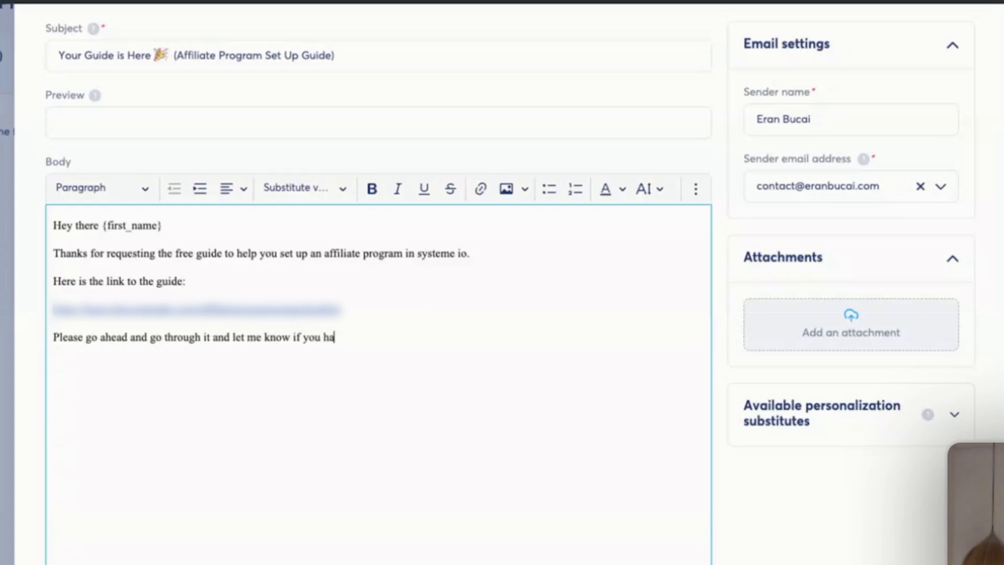
text(ve any questions.)
key(Return)
Write "Can you do me a small favour, and just reply to this email with the word "received" so I can make sure you got it."
text(Can you d)
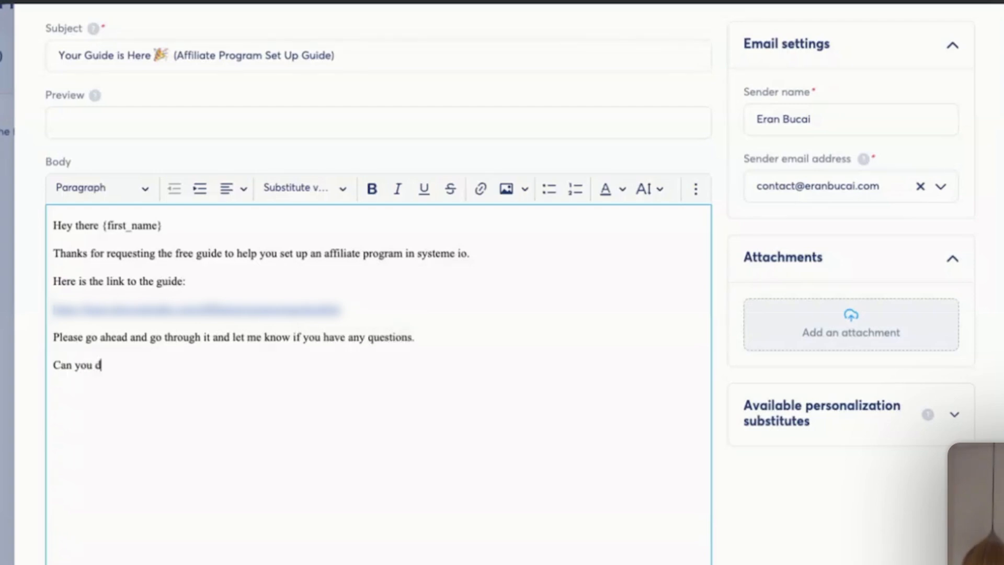
text(o me a small favour)
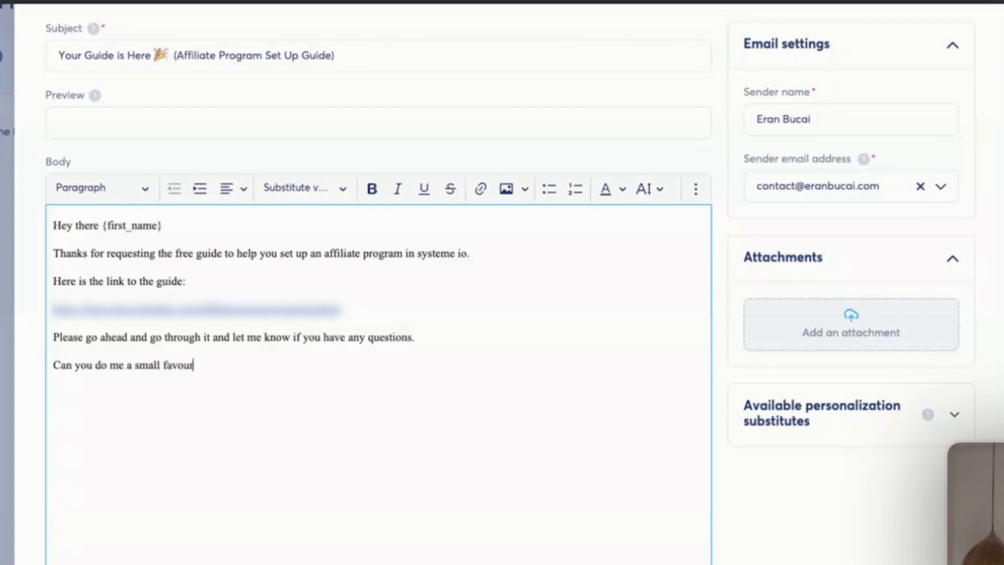
text(, and just reply to this ema)
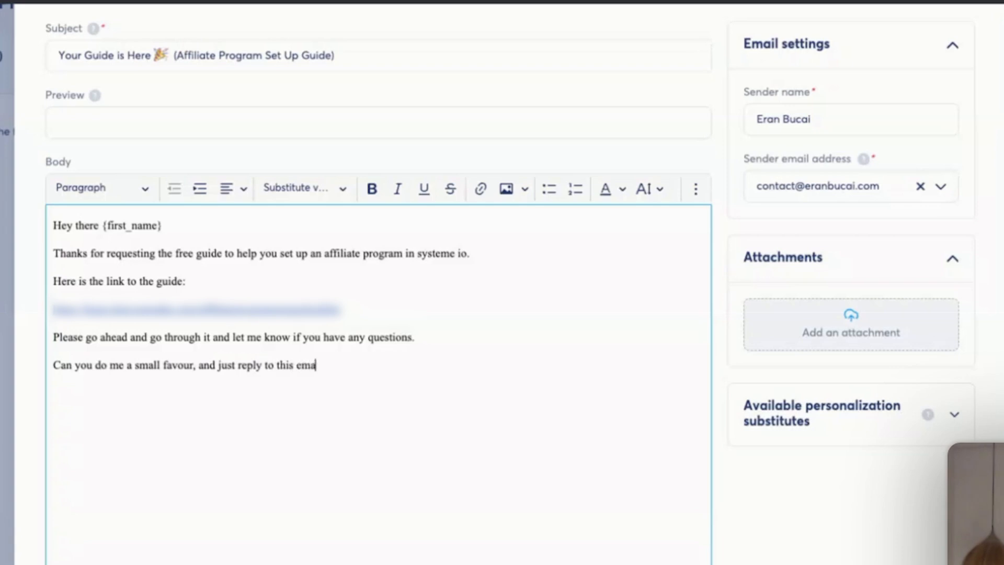
text(il with the word "received" so I can)
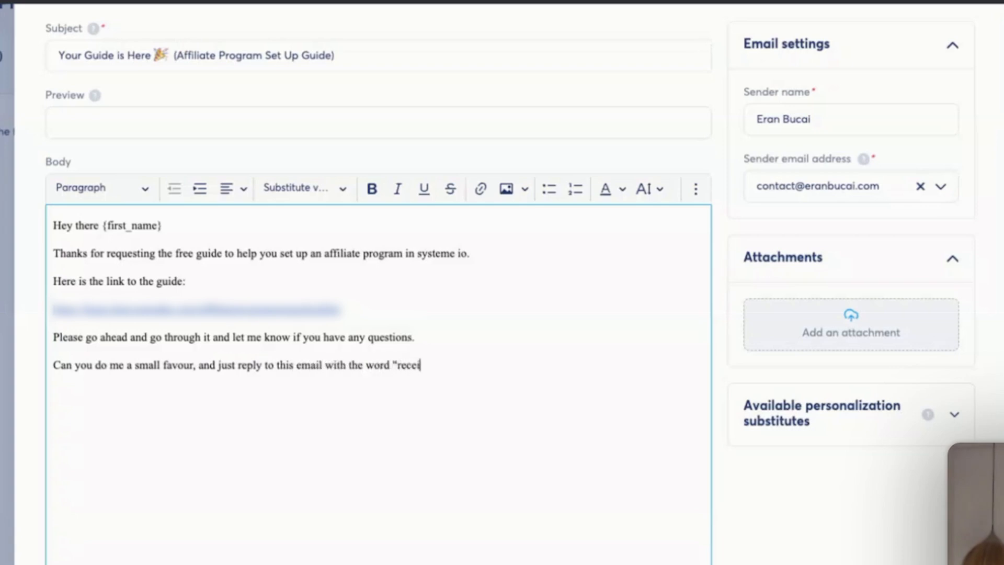
text( mak)
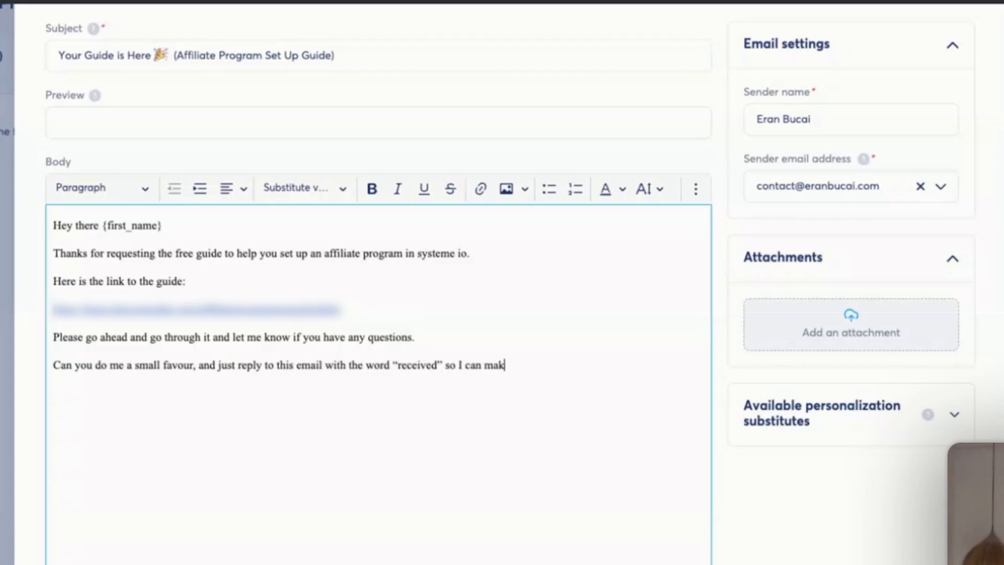
text(e sure you got it.)
Close the email with "Thanks!", "Looking forward to hearing from you!" and the sender's full name on separate lines
key(Return)
text(Thanks!)
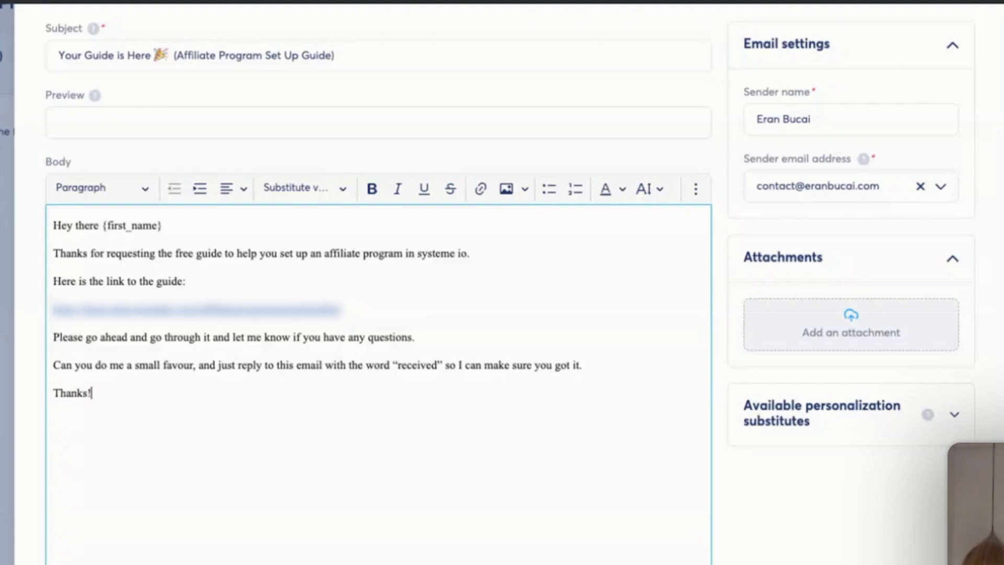
key(Return)
text(Looking forward)
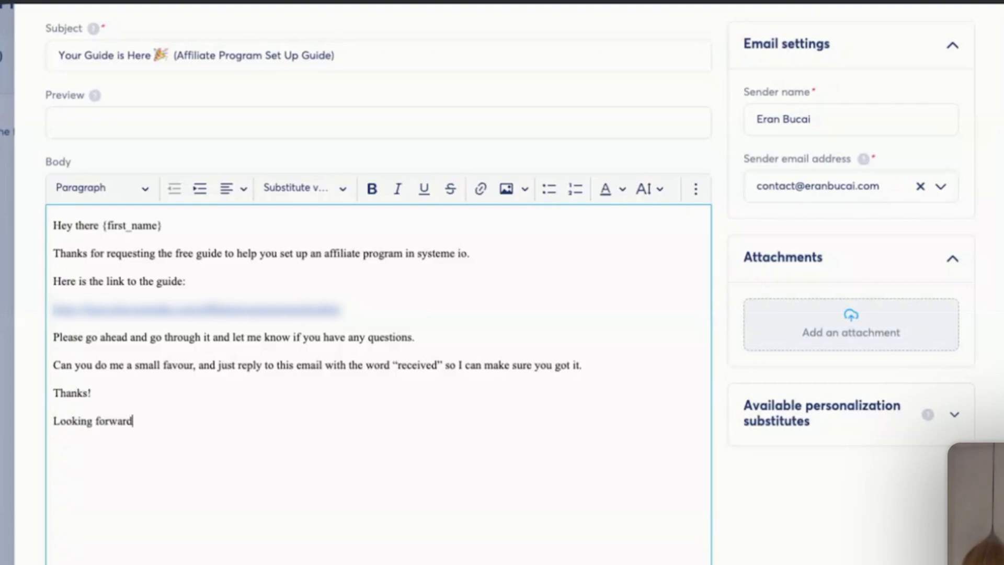
text( to hearing from you!)
key(Return)
text(Eran Bucai)
key(Return)
key(Return)
Add the postscript "PS - are you on the free or paid plan of System io? How's it going with it? Love to hear more."
text(P)
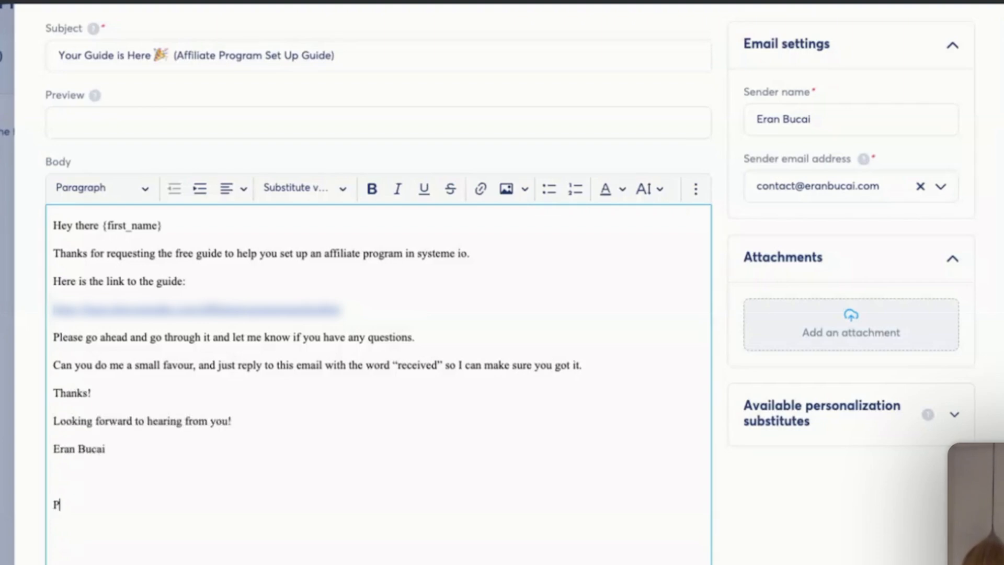
text(S - are you on the f)
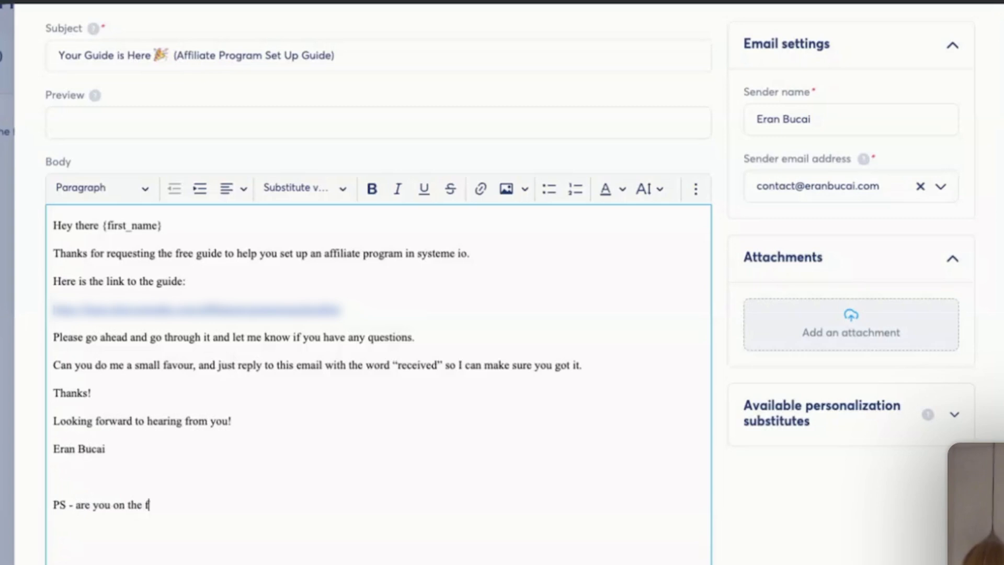
text(ree or paid plan o)
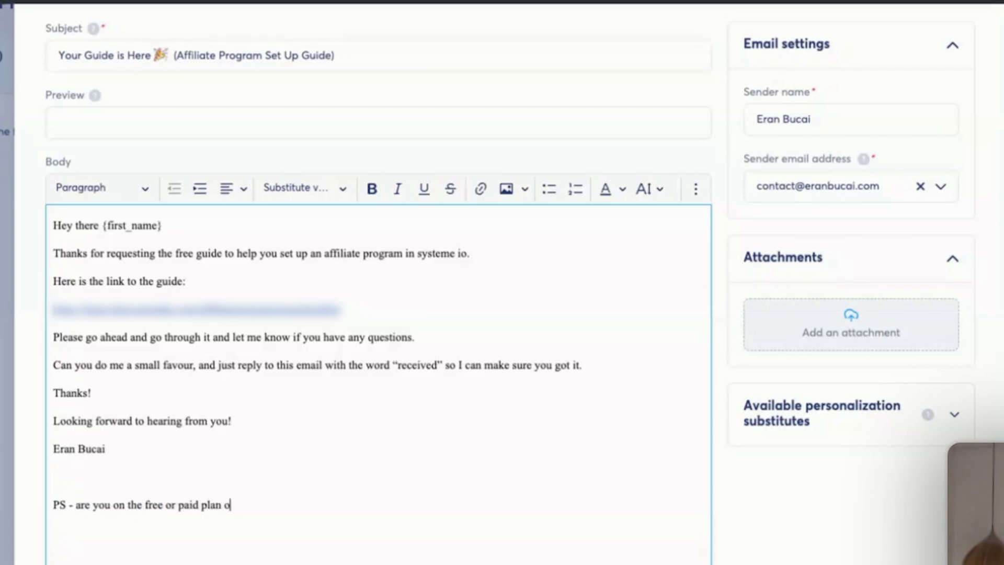
text(f System io? Ho)
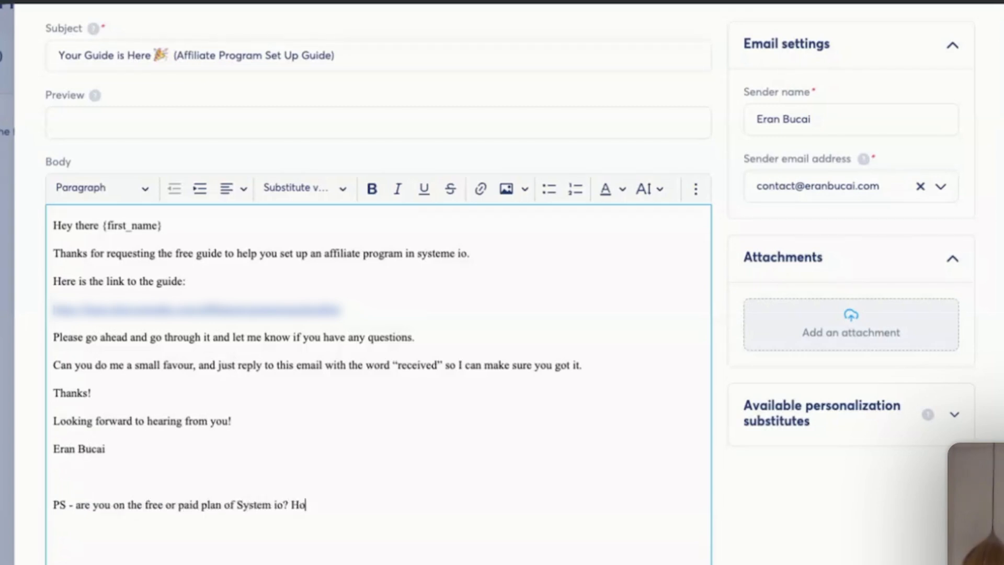
text(w's it going with it? Love to hear more.)
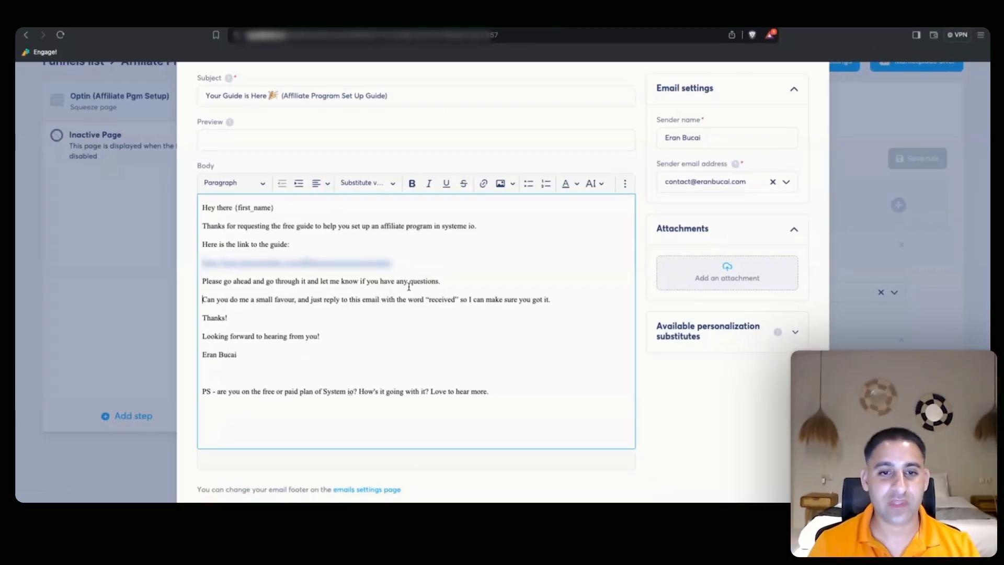
Increase the font size of the entire email body text
key(ctrl+a)
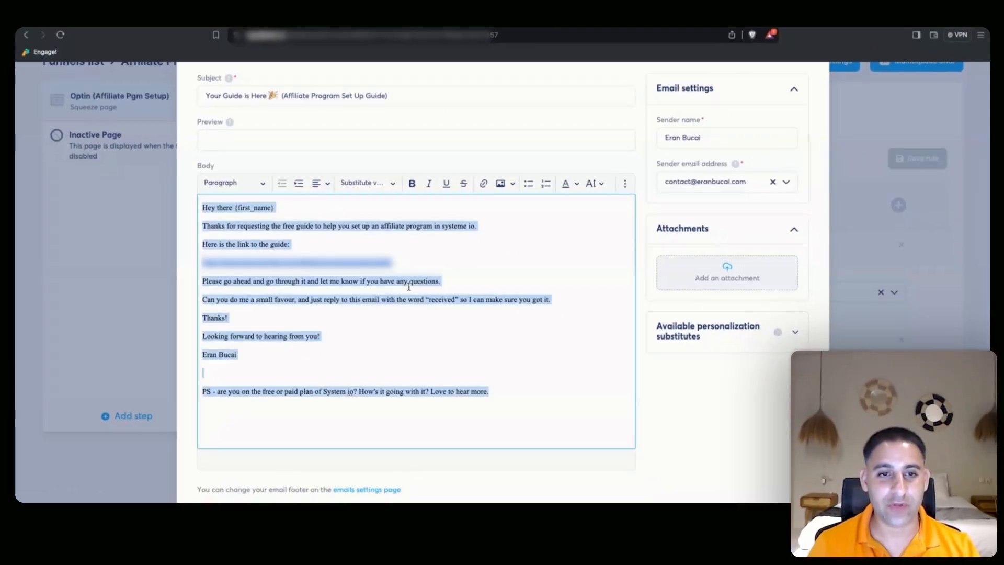
click(600, 184)
click(605, 327)
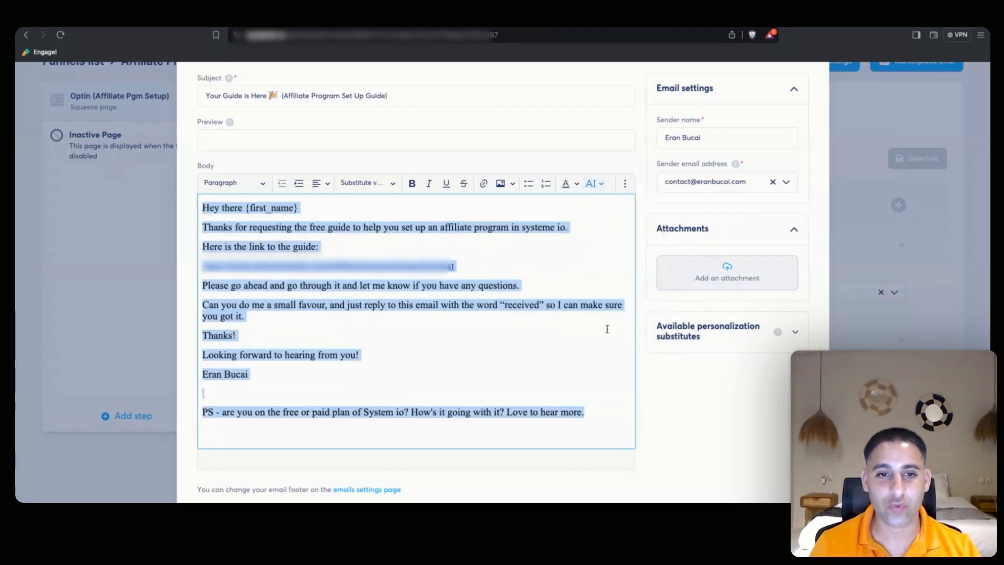
click(559, 322)
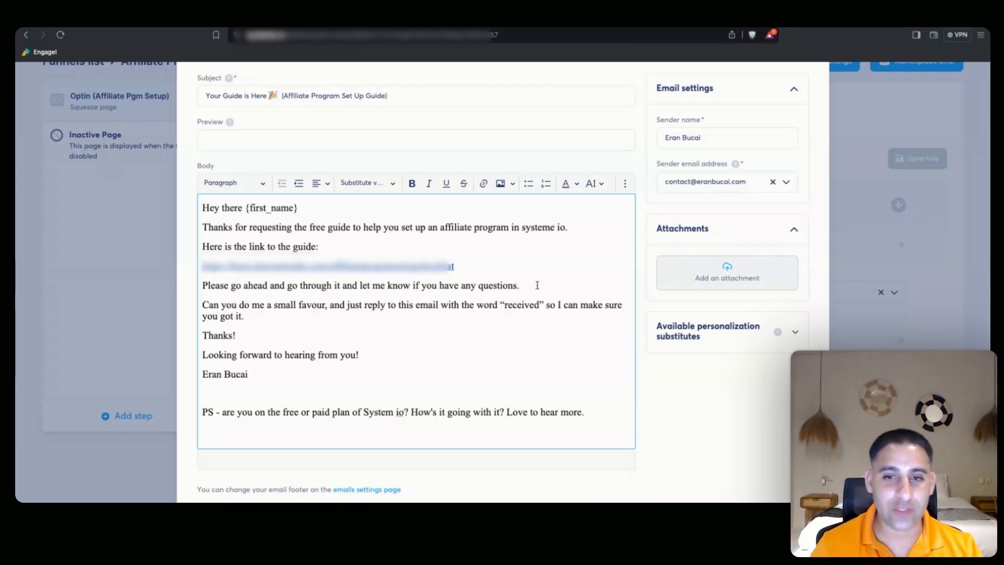
Try joining the favour request and "Thanks!" to the paragraph about questions, and split them back into separate paragraphs
key(Right)
key(BackSpace)
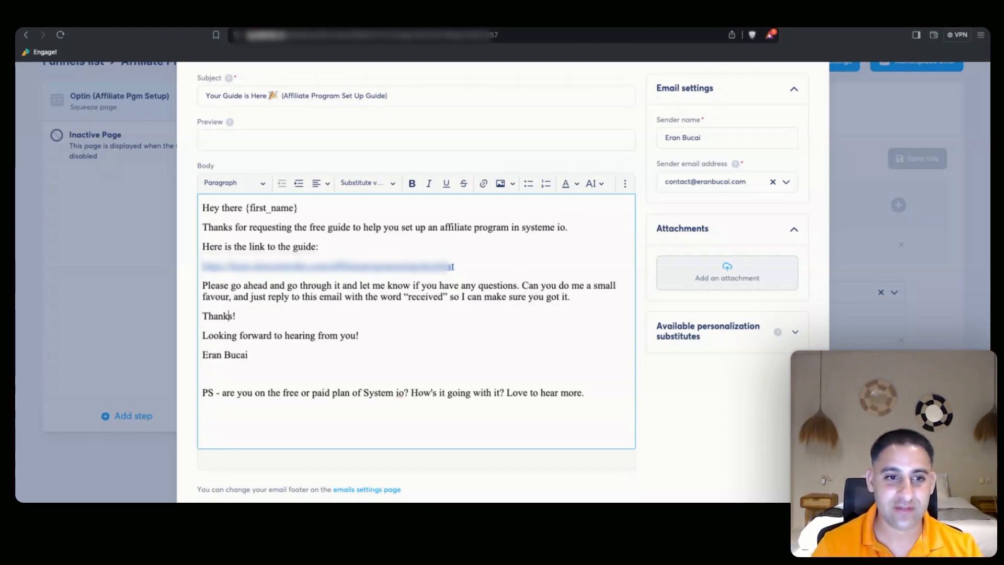
key(Delete)
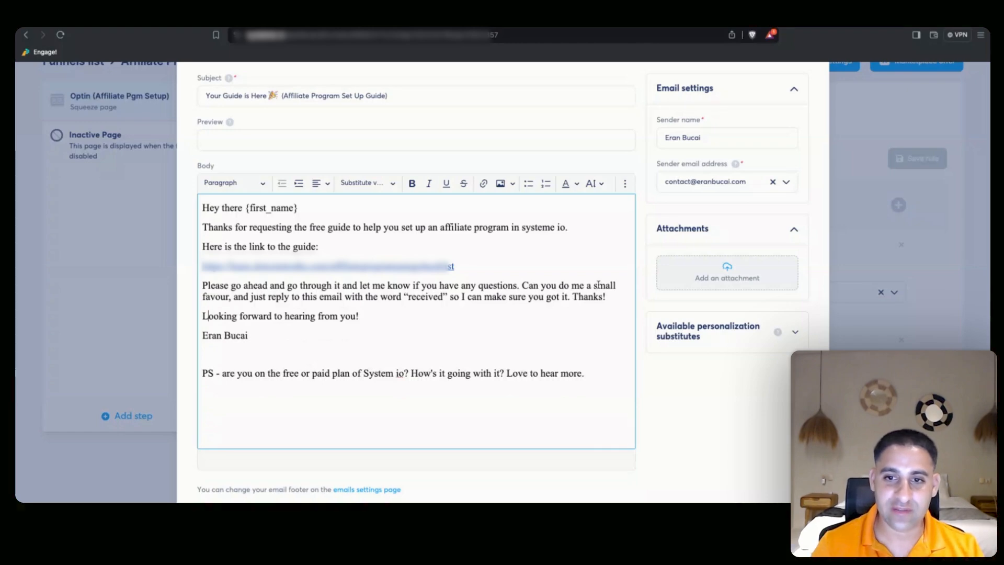
key(shift+Return)
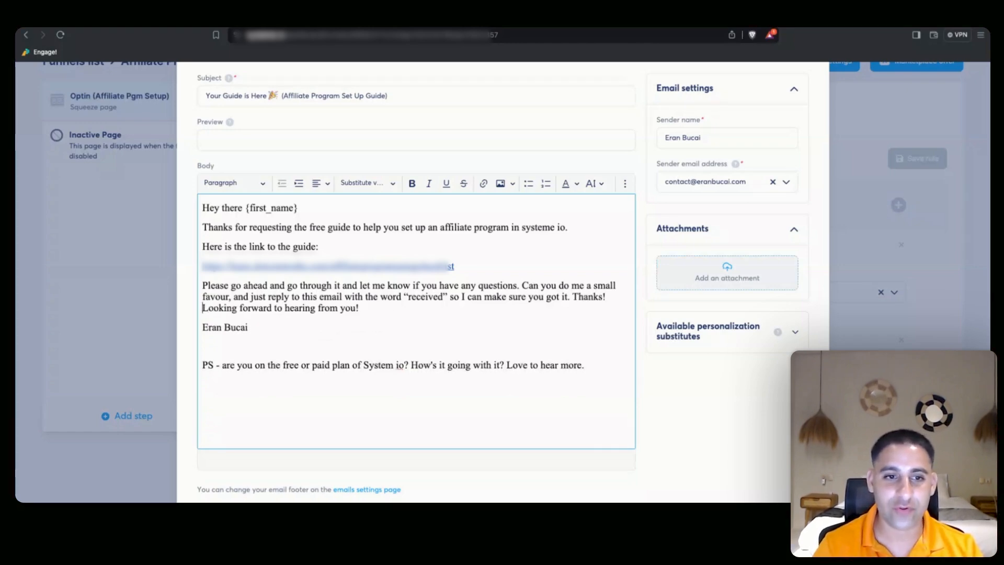
key(BackSpace)
key(Return)
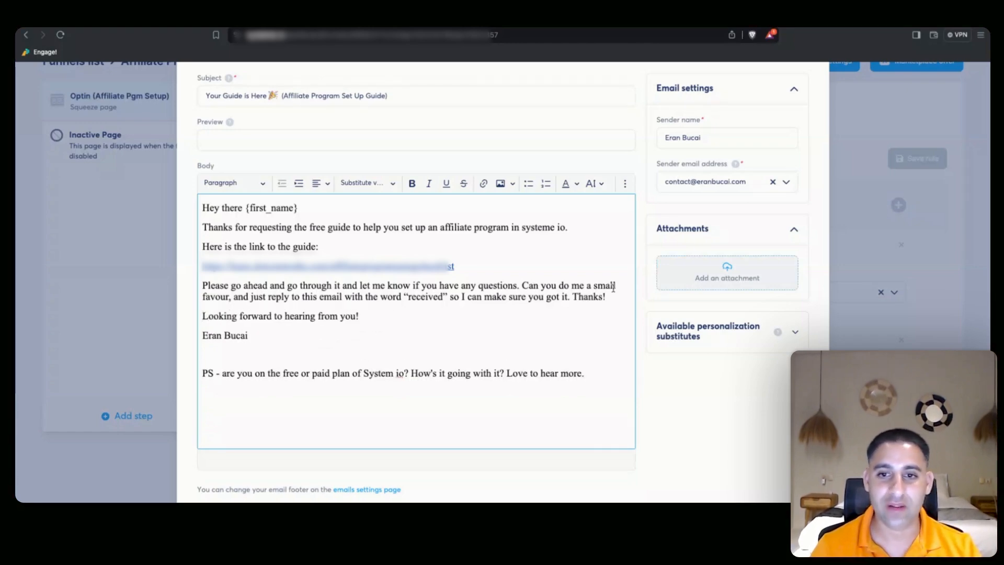
click(574, 296)
key(Return)
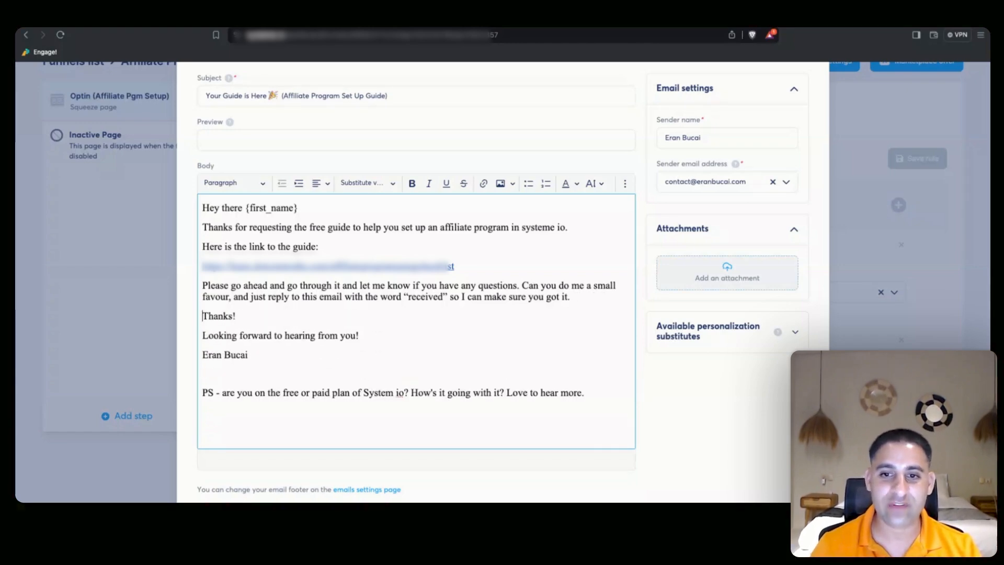
click(525, 286)
key(Return)
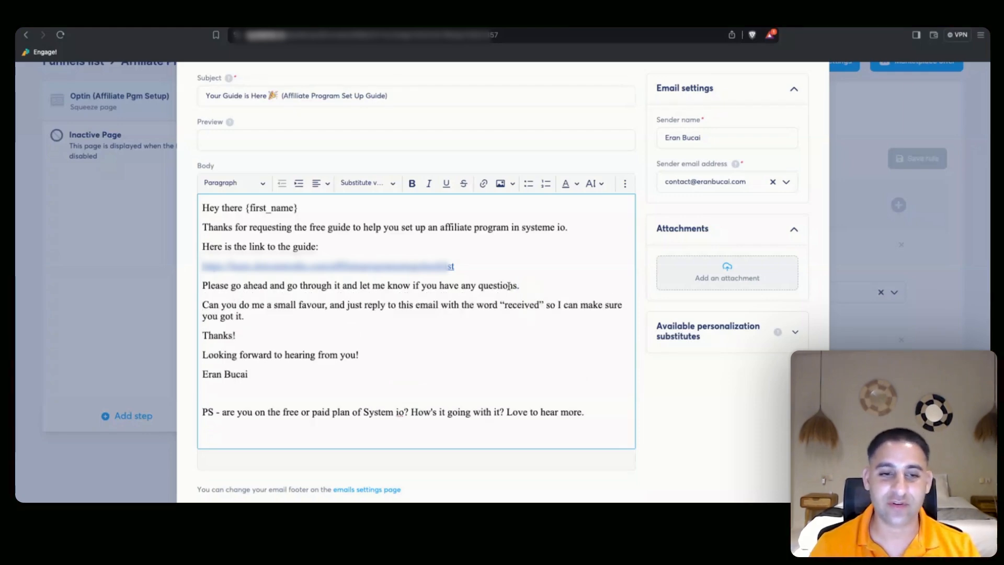
Split the postscript so "How's it going with it?" and "Love to hear more." each stand on their own line
click(407, 412)
key(Return)
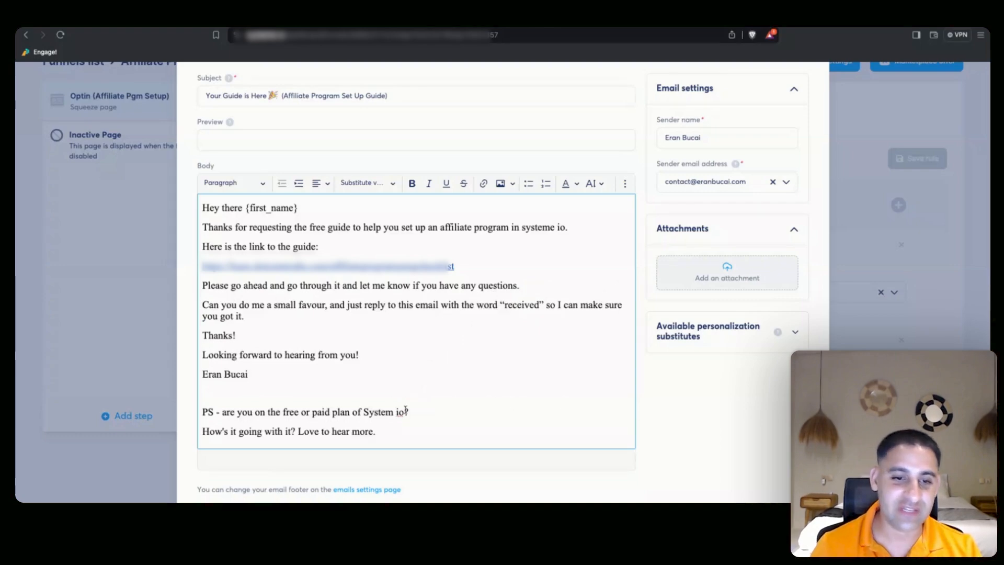
click(299, 432)
key(Return)
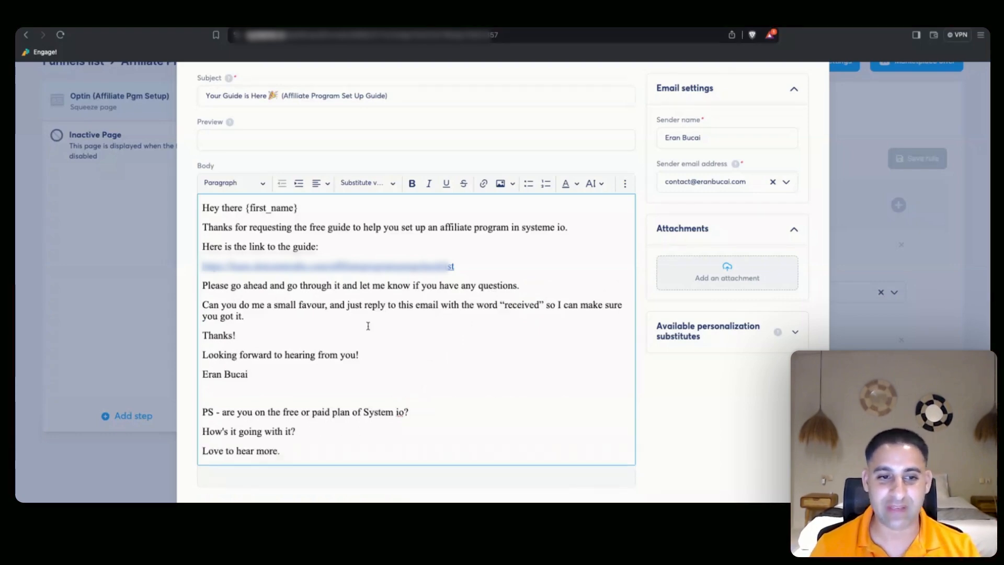
Save the finished email message and the automation rule that sends it
click(466, 352)
scroll(466, 352, down, 3)
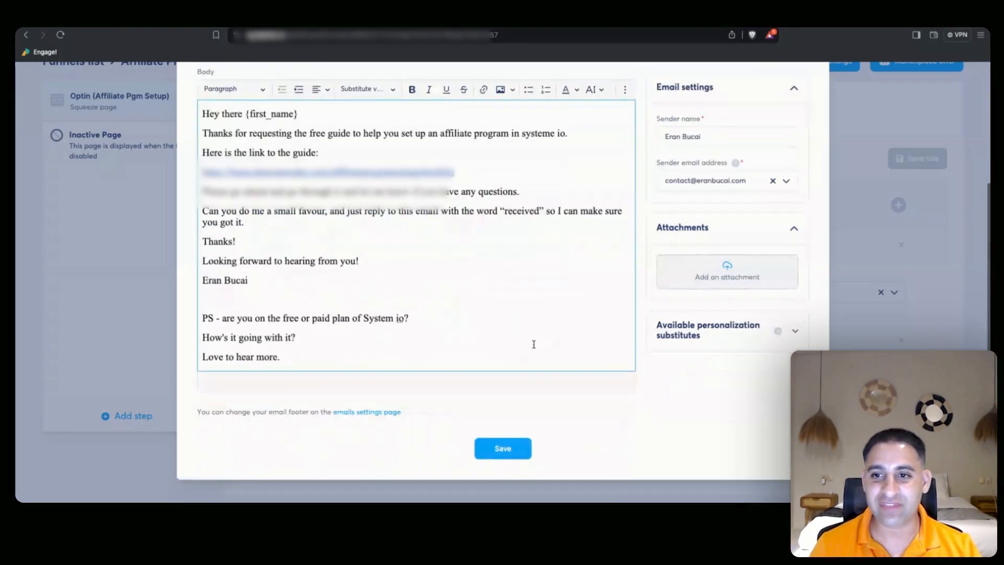
click(513, 453)
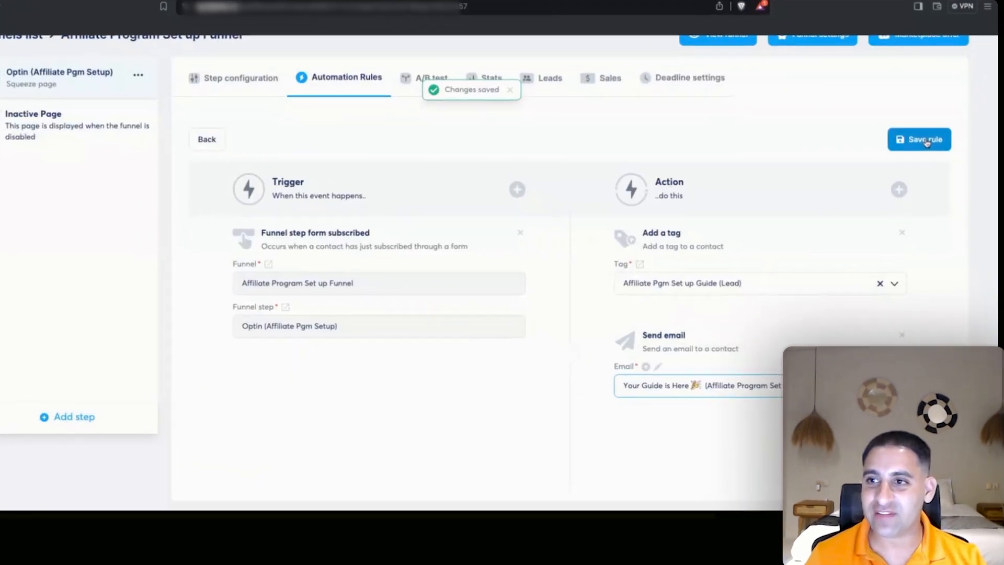
click(925, 160)
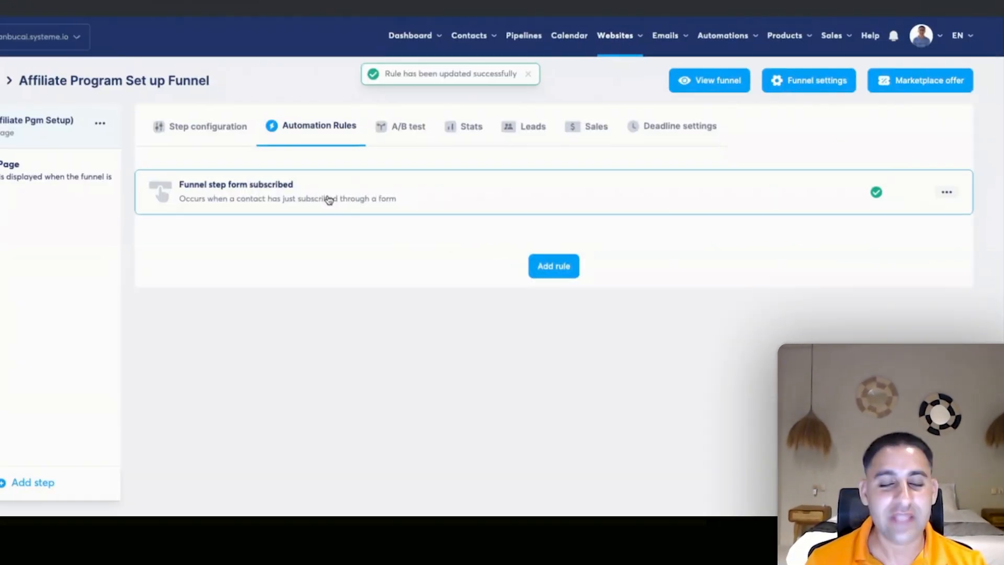
Reopen the email in the form subscribed rule, attach a PDF to it, and remove the attachment
click(328, 199)
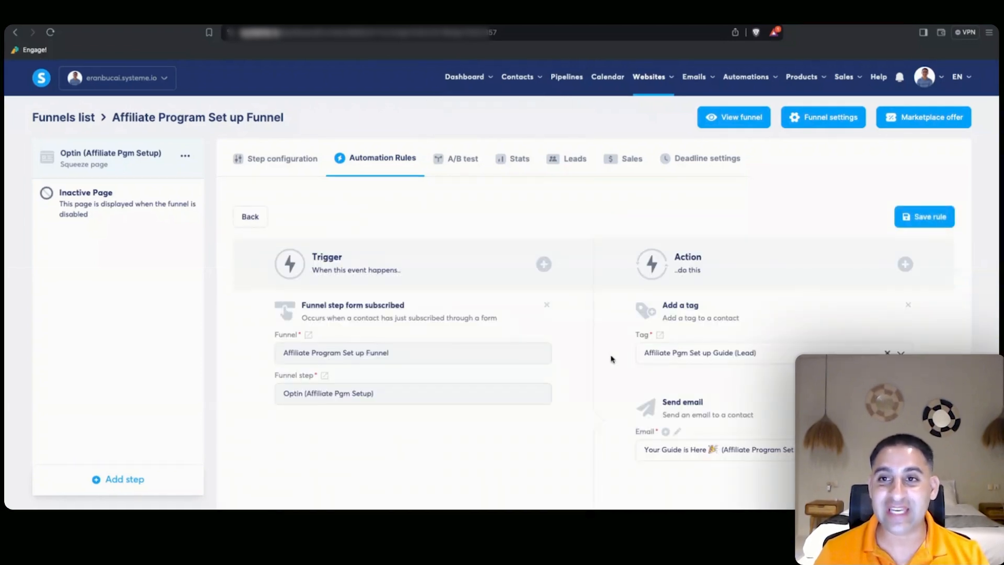
scroll(611, 360, down, 1)
click(677, 400)
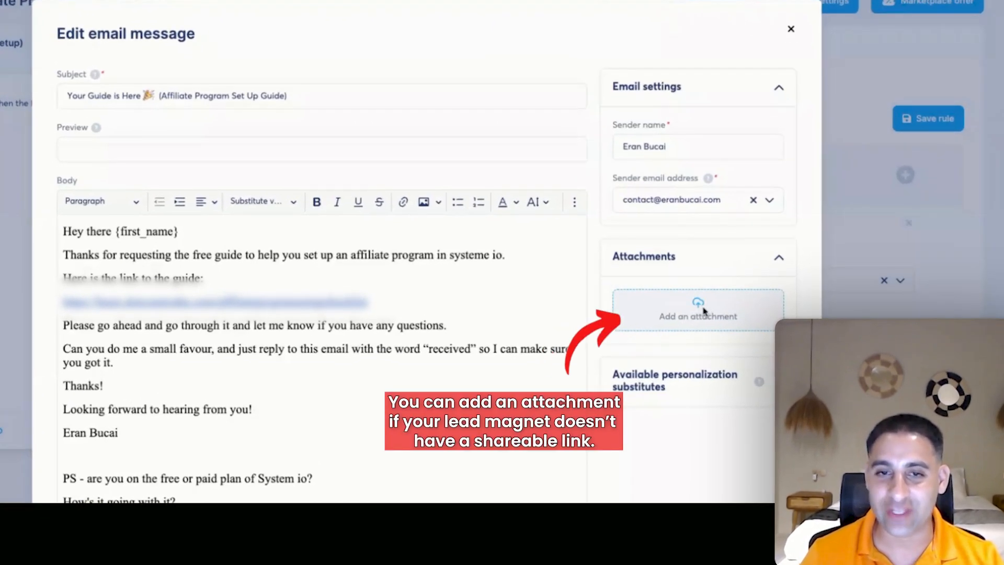
click(703, 308)
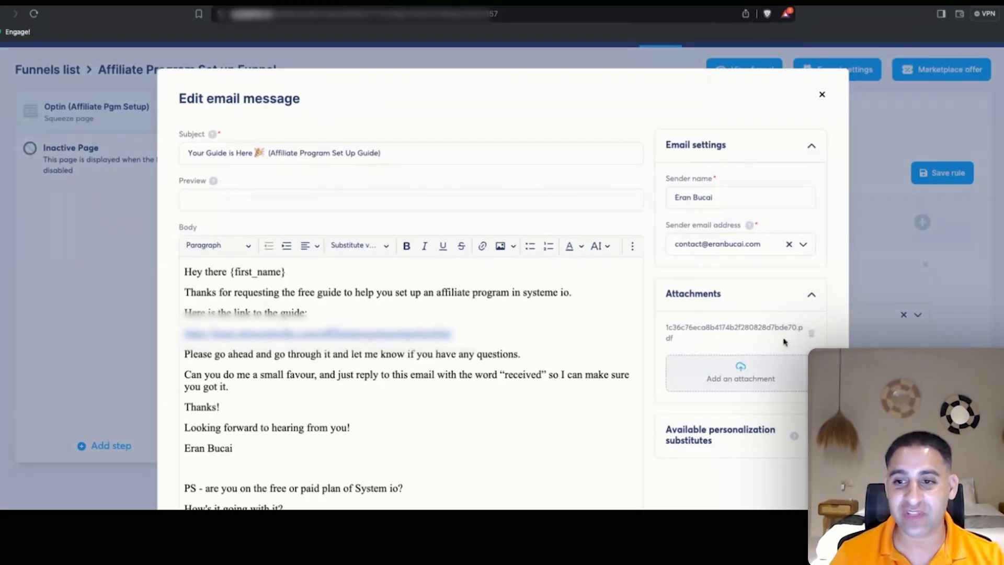
click(812, 334)
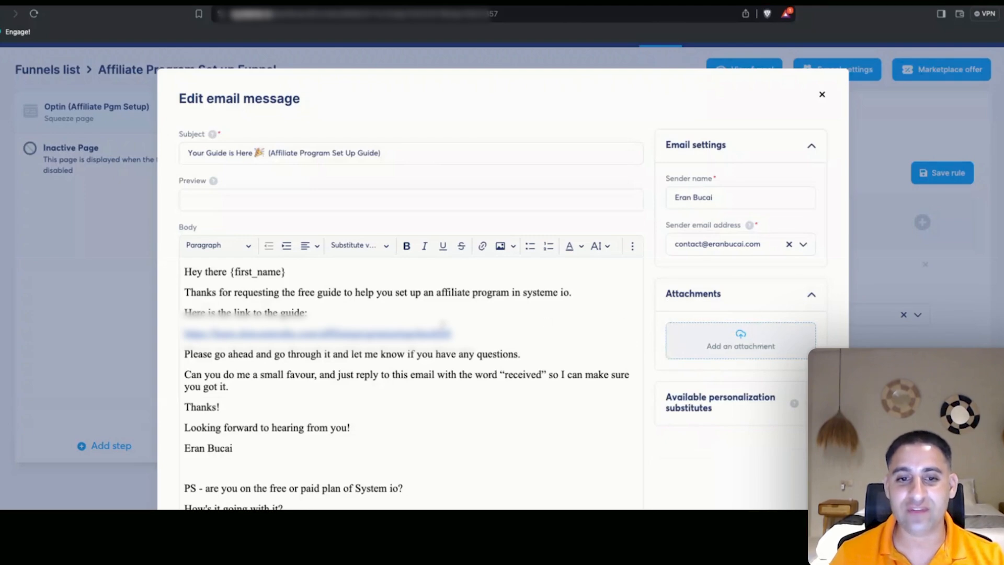
Place the cursor after the guide link in the body, and save the email and its rule again
click(453, 334)
click(493, 333)
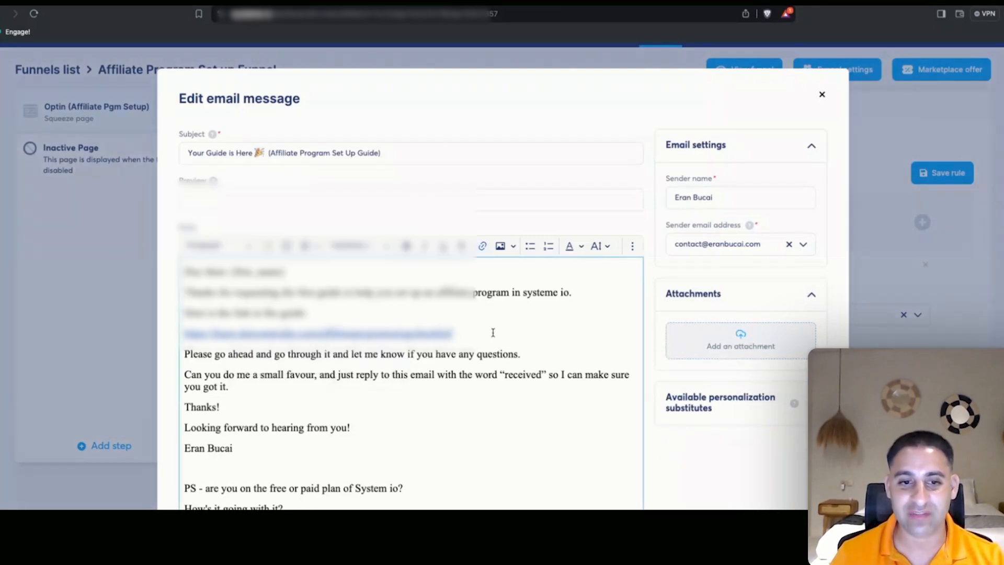
scroll(493, 333, down, 3)
click(502, 451)
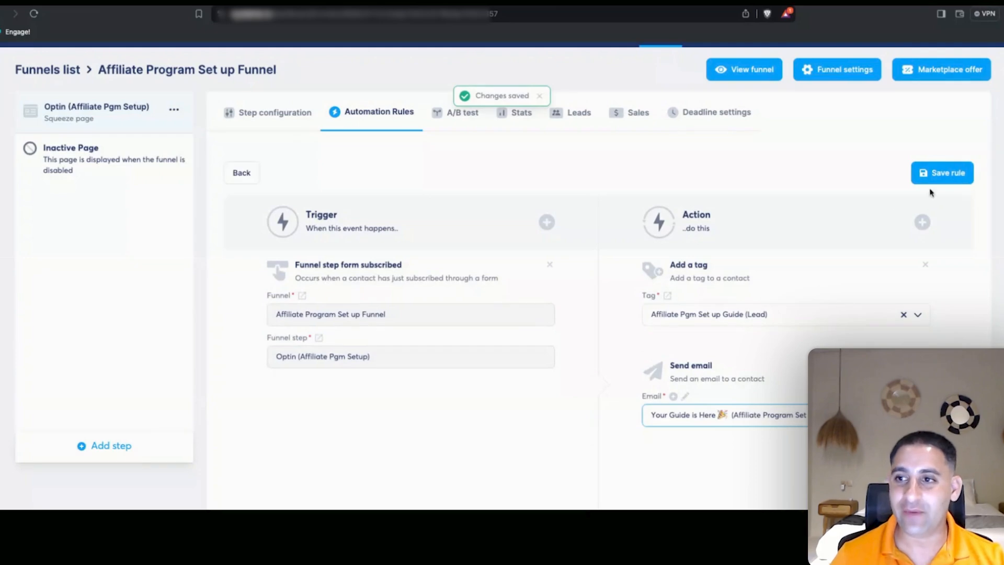
click(929, 173)
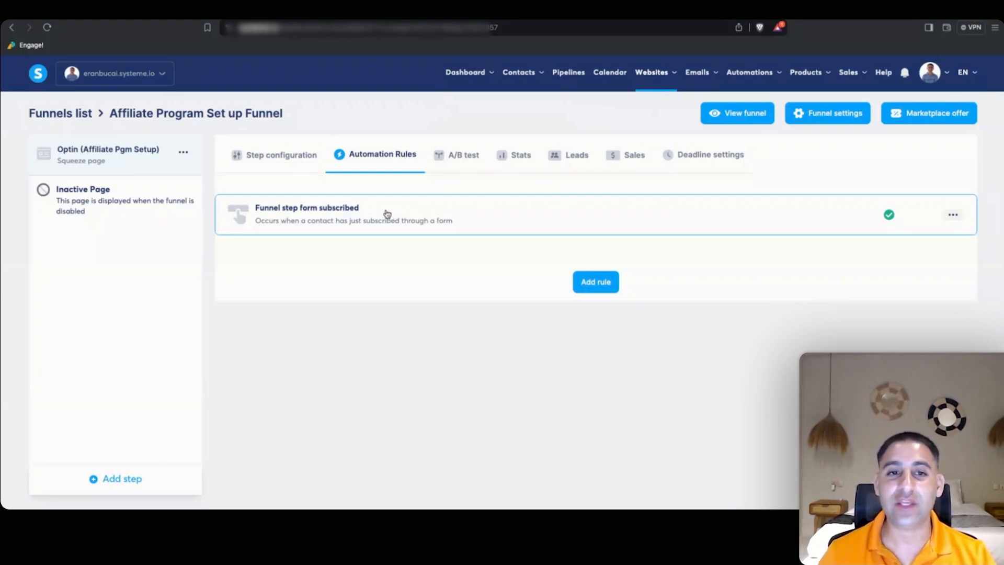
Open the funnel's Inactive Page in the page editor to view it, and exit back to the funnel
click(99, 199)
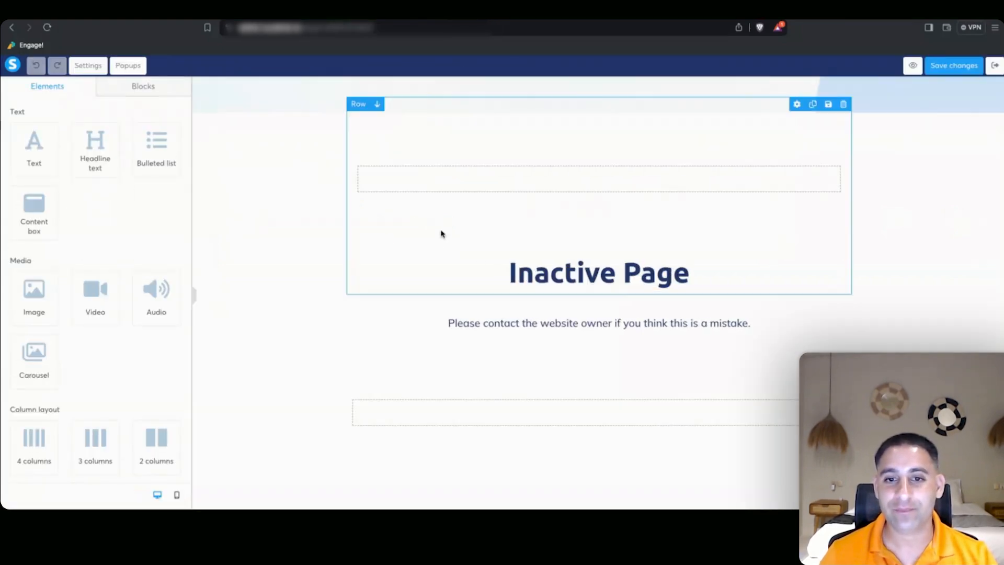
click(995, 66)
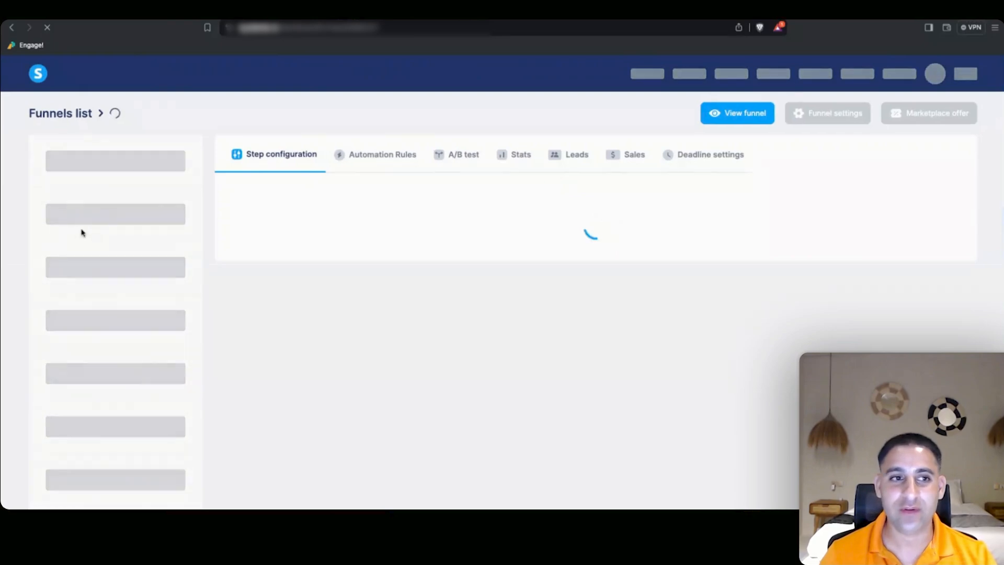